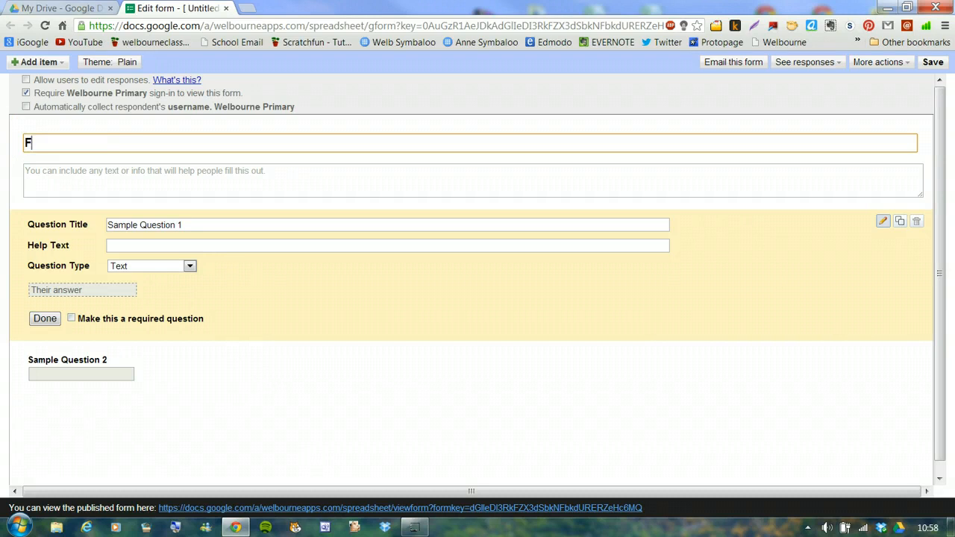
Step: Title the form "Favourite Colours" and set its description to "Please fill in this form"
type("ourite")
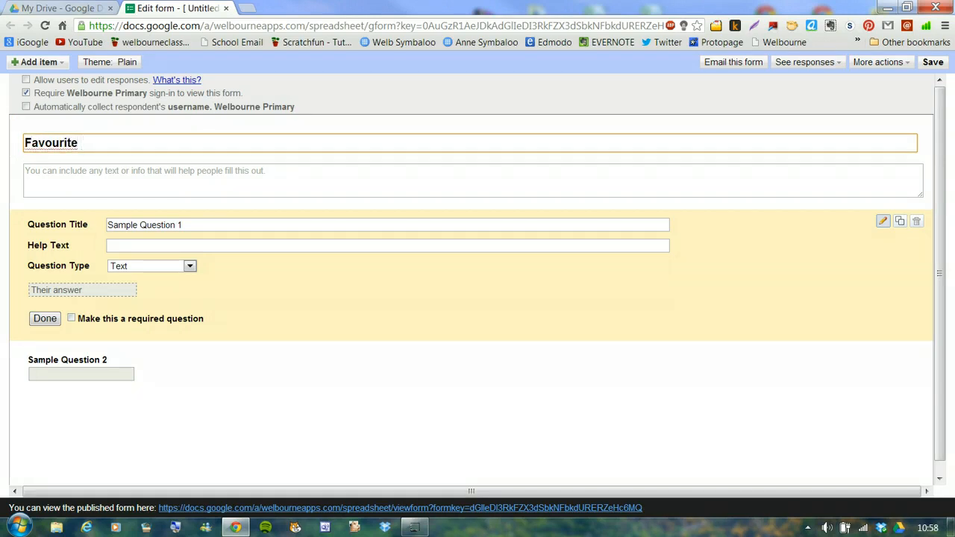
type(" Colours")
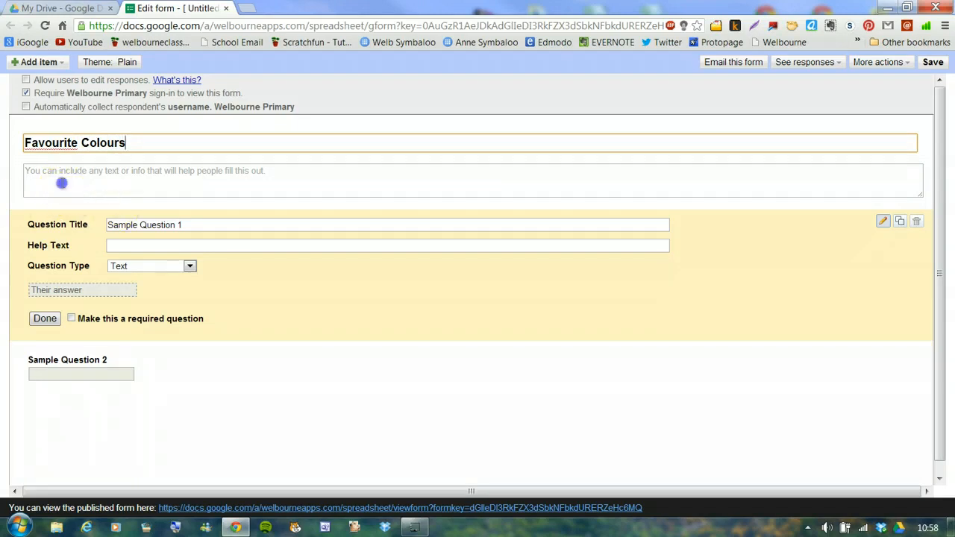
left_click(63, 179)
type("Pl")
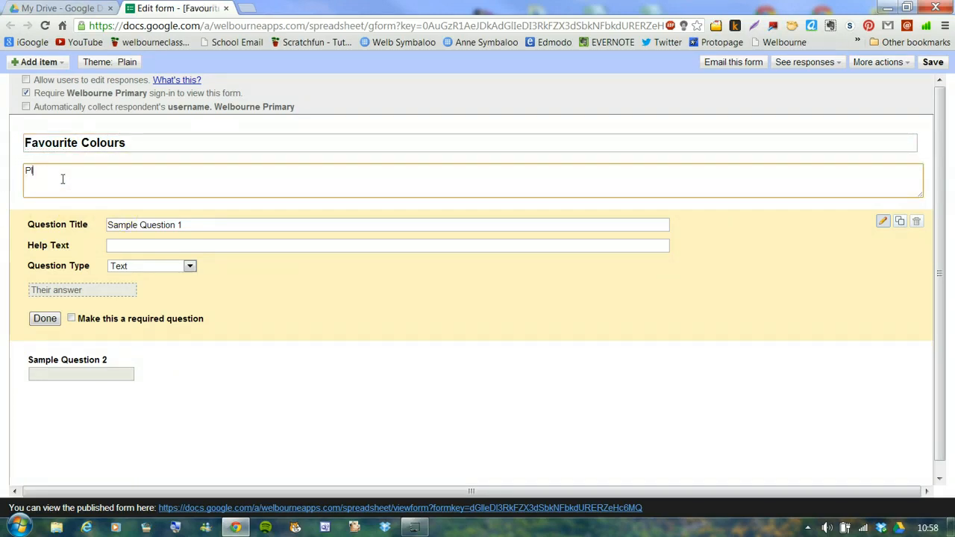
type("ease fill in this form")
Step: Replace the first sample question's title with blank text and set its help text to "Choose you from colour from the list"
left_click(127, 226)
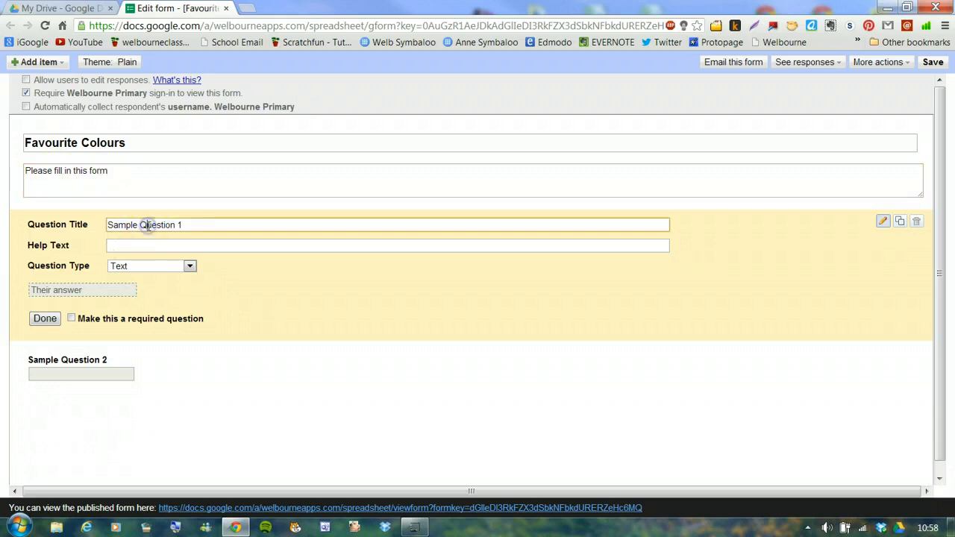
left_click_drag(179, 224, 10, 221)
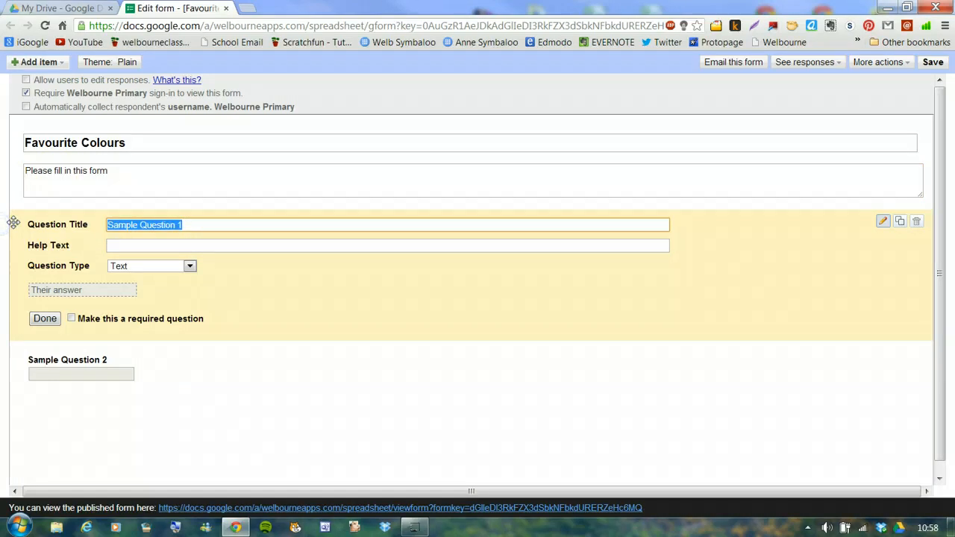
type("Choose y")
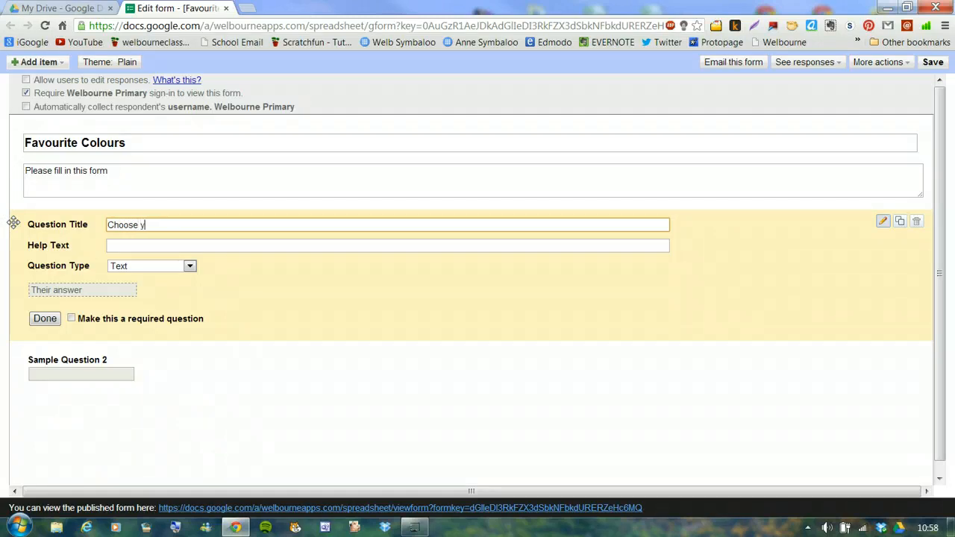
type("ou from colour from ")
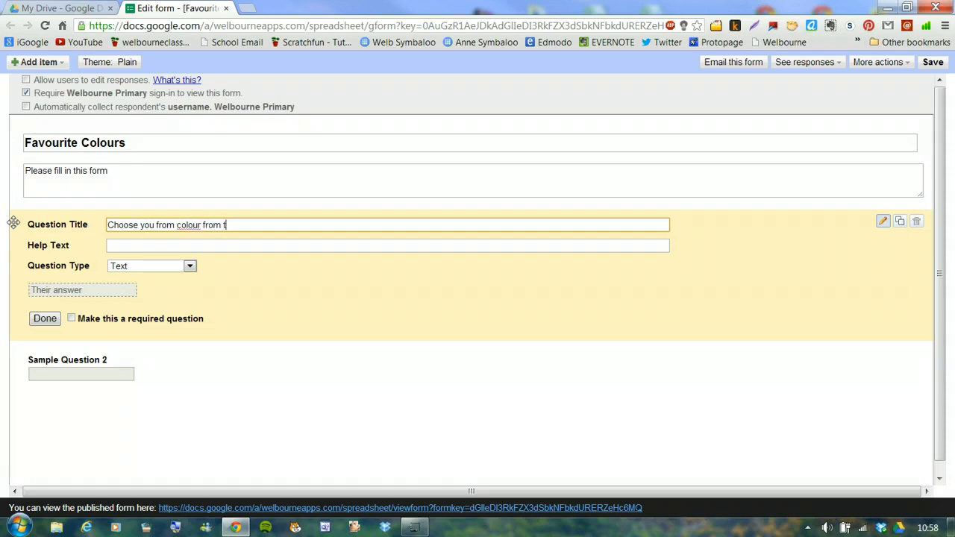
type("the list")
left_click_drag(248, 224, 60, 215)
key("ctrl+c")
key("BackSpace")
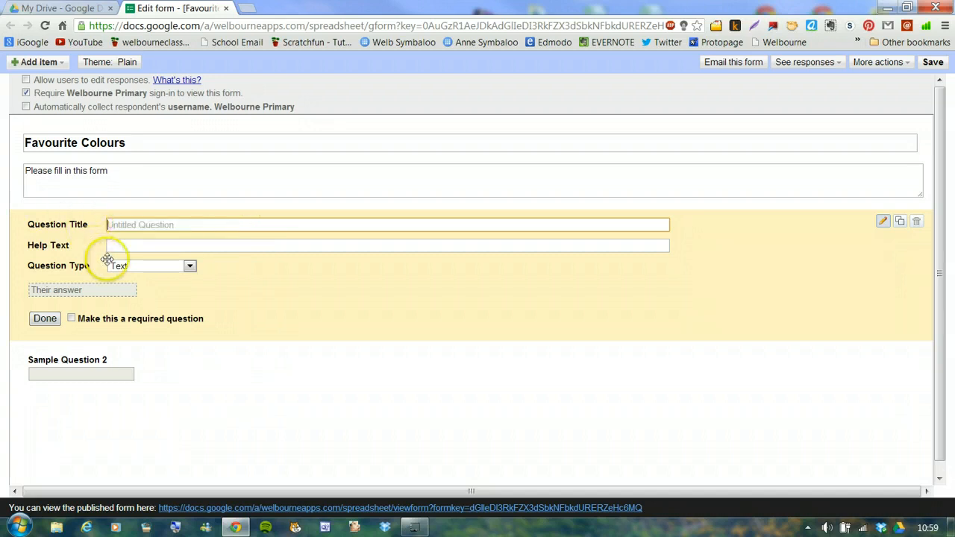
left_click(167, 228)
key("ctrl+v")
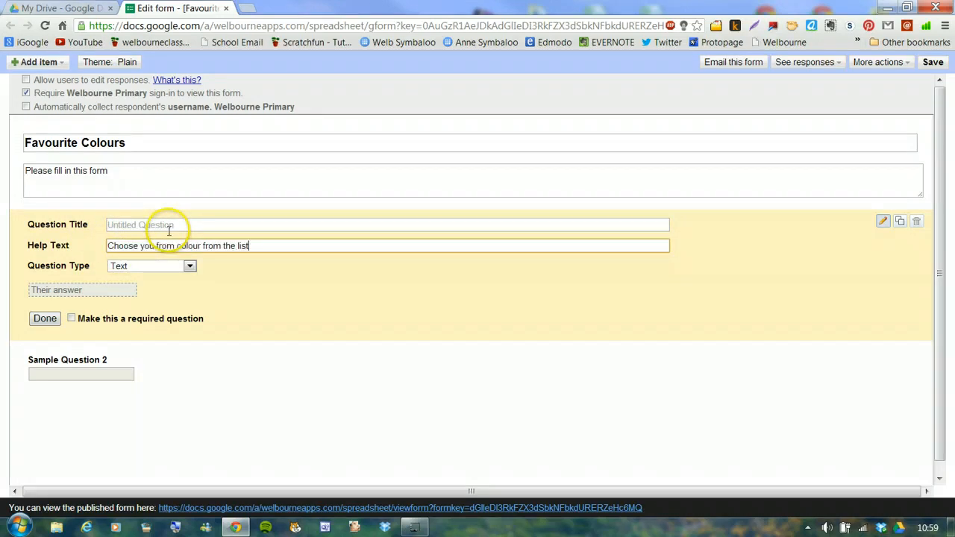
Step: Set the title of the first question to "Favourite colour"
left_click(121, 224)
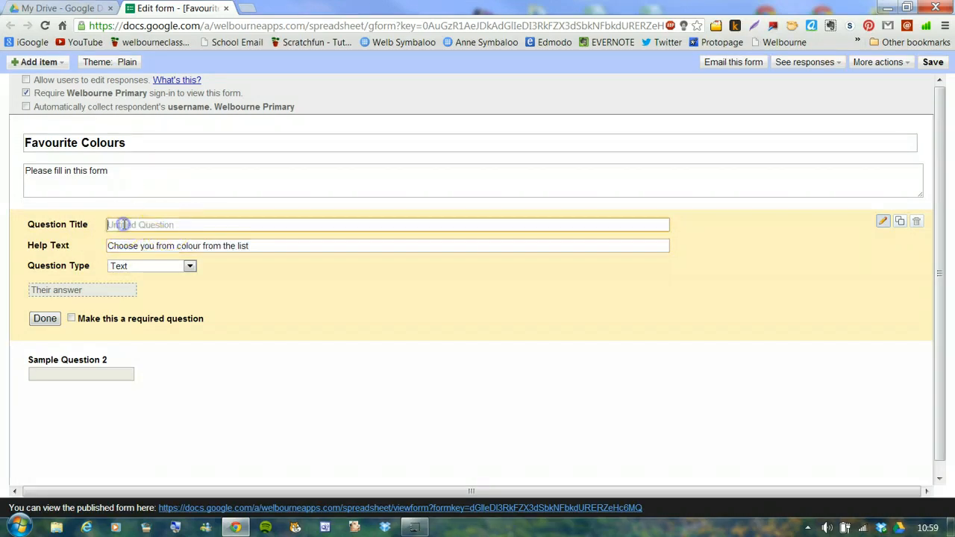
type("Favourite ")
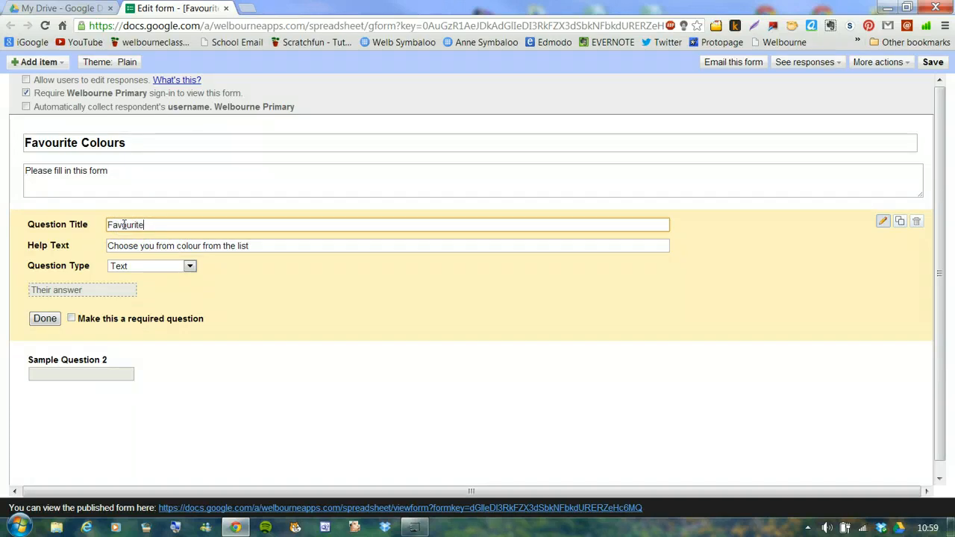
type("colour")
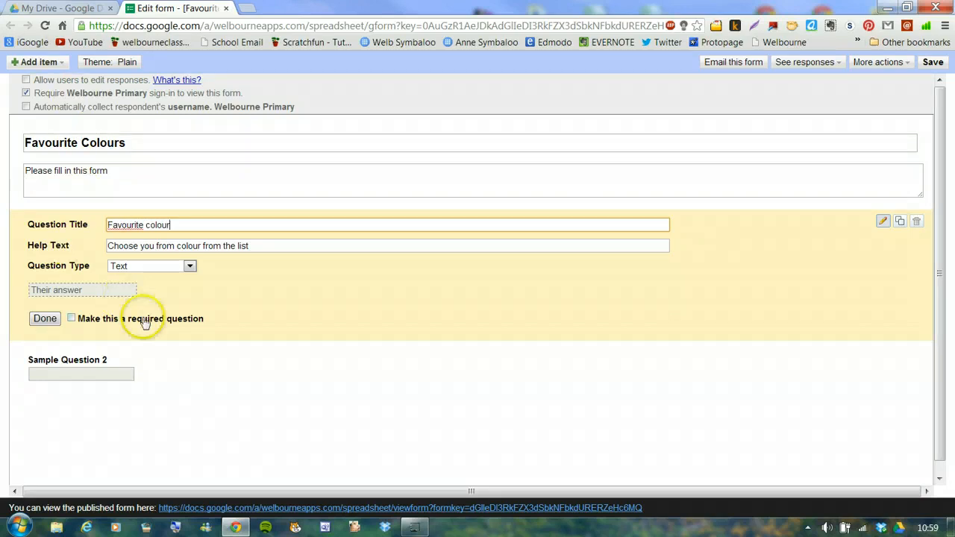
Step: Make the favourite colour question a required "Choose from a list" question with the options yellow, red, green and blue, and finish editing it
left_click(190, 266)
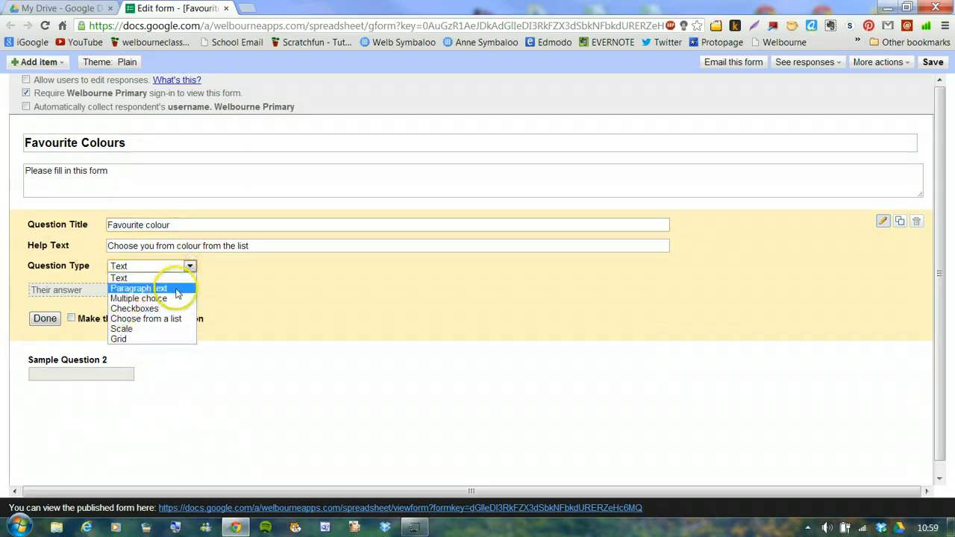
left_click(171, 319)
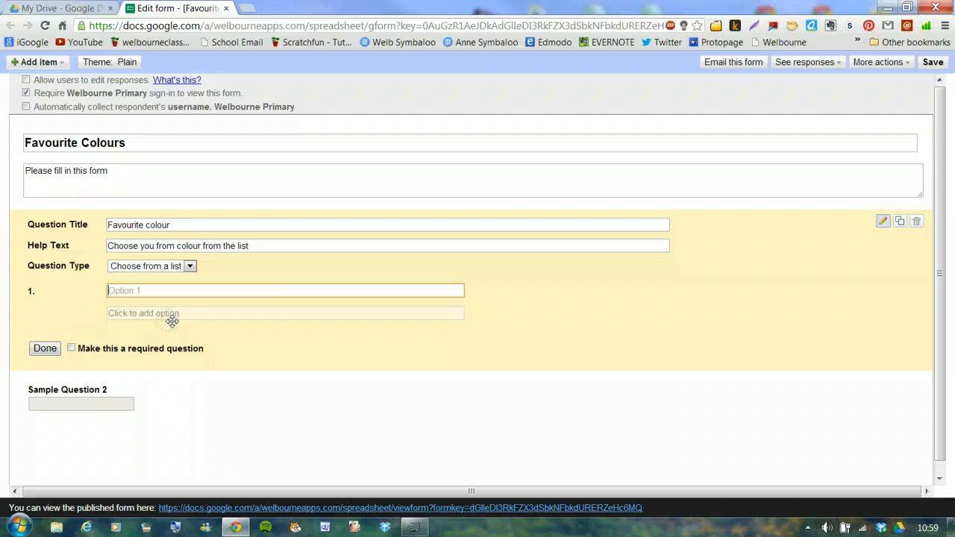
left_click(117, 292)
type("yellow")
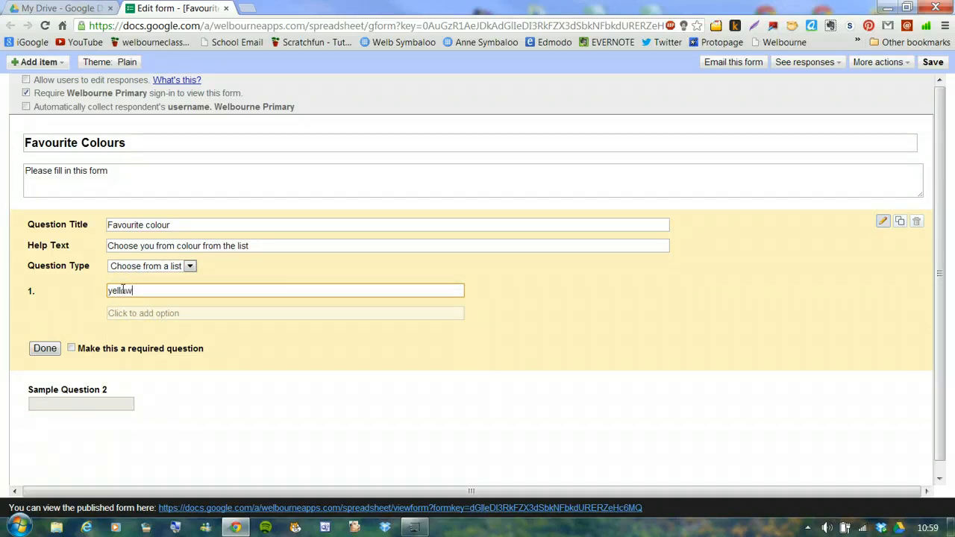
key("Return")
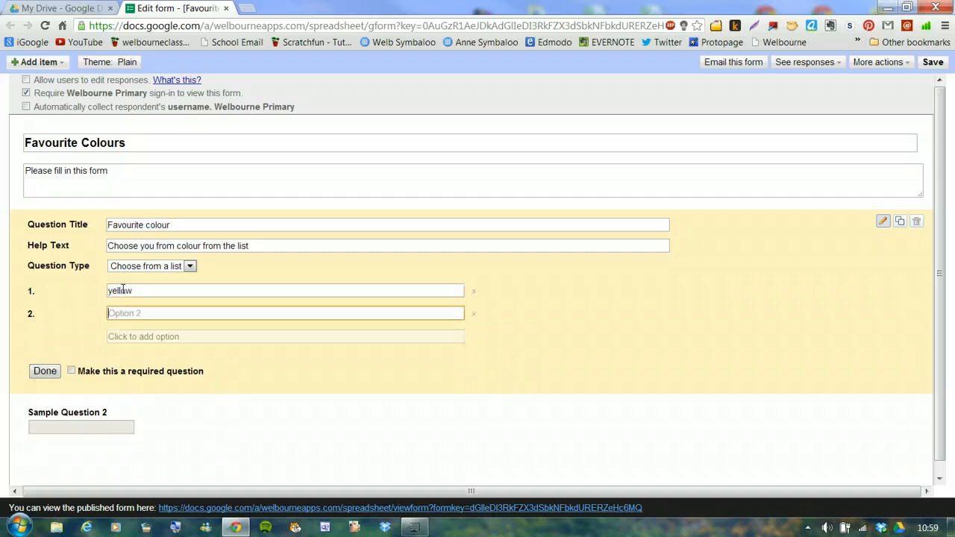
type("red")
key("Return")
type("gree")
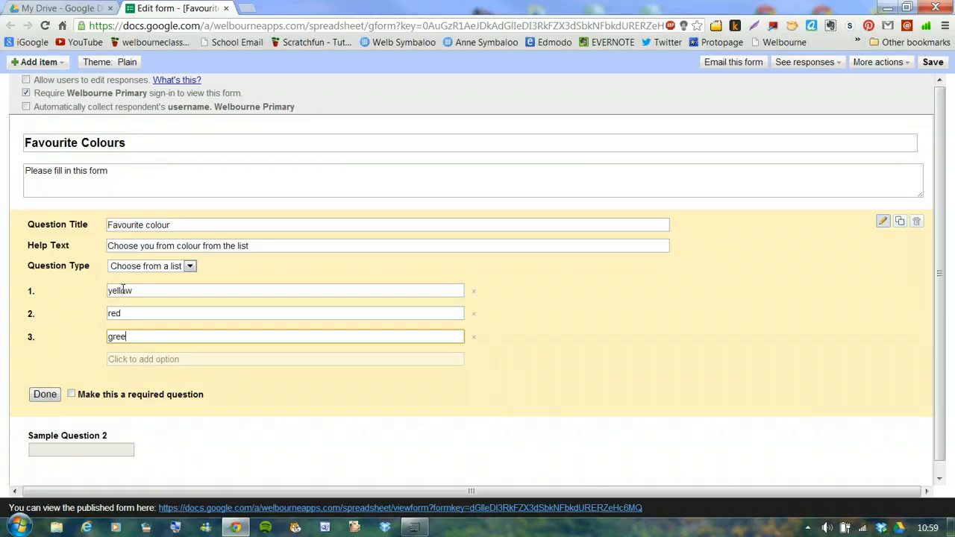
key("Return")
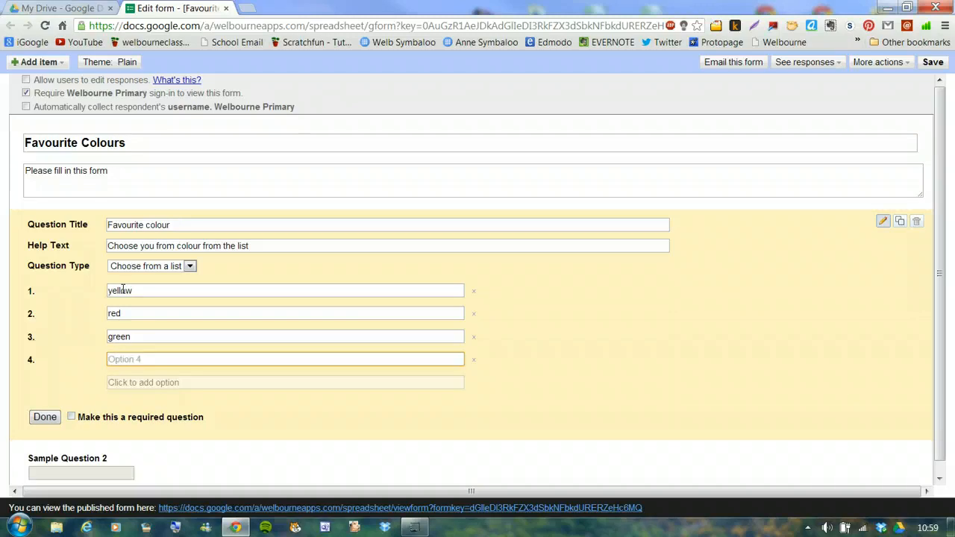
type("blue")
left_click(71, 419)
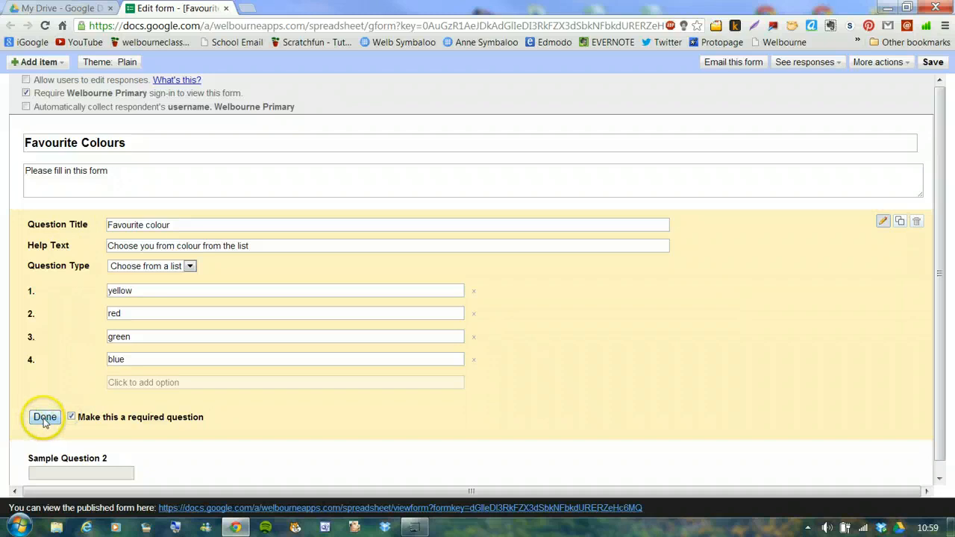
left_click(45, 418)
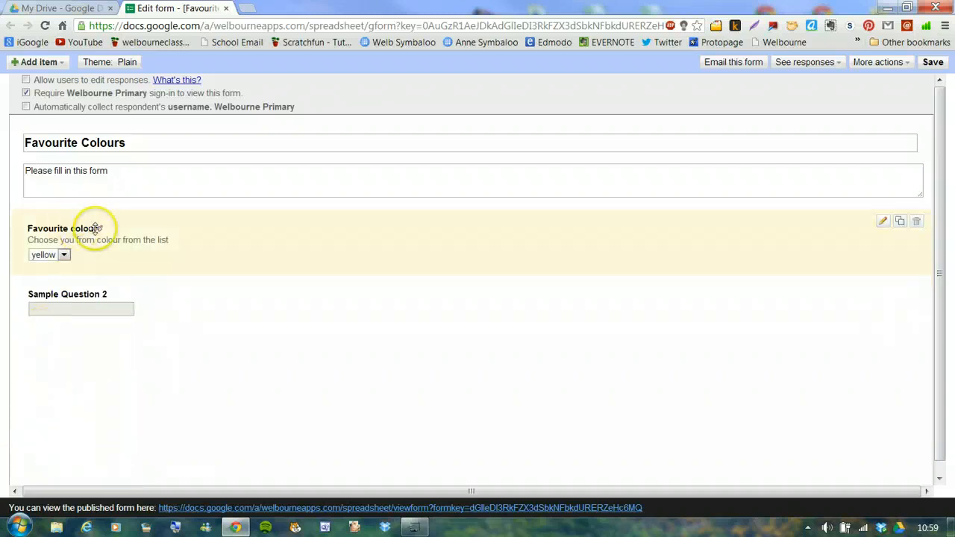
Step: Add a page break titled "Part 2" with the description "Please answer these questions"
left_click(38, 62)
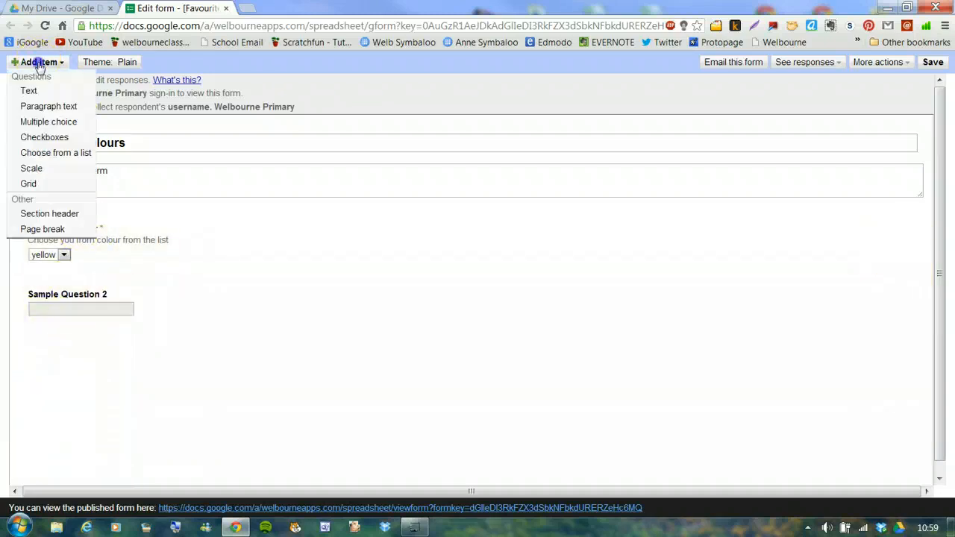
left_click(37, 231)
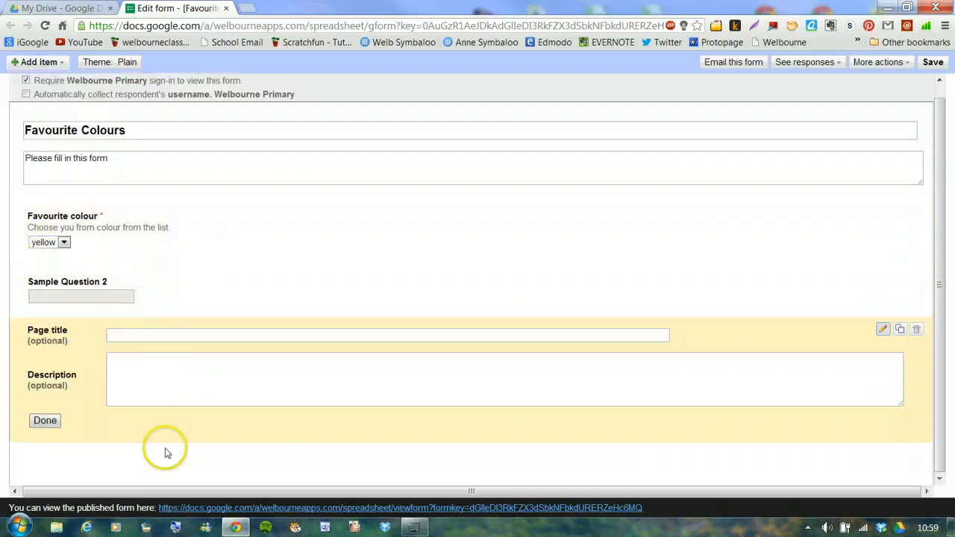
left_click(121, 334)
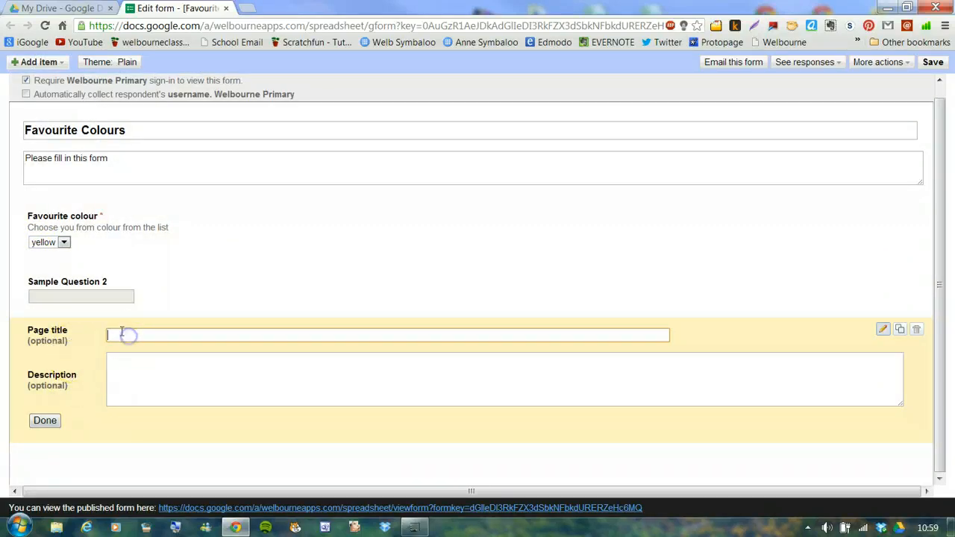
type("Part 2")
left_click(129, 369)
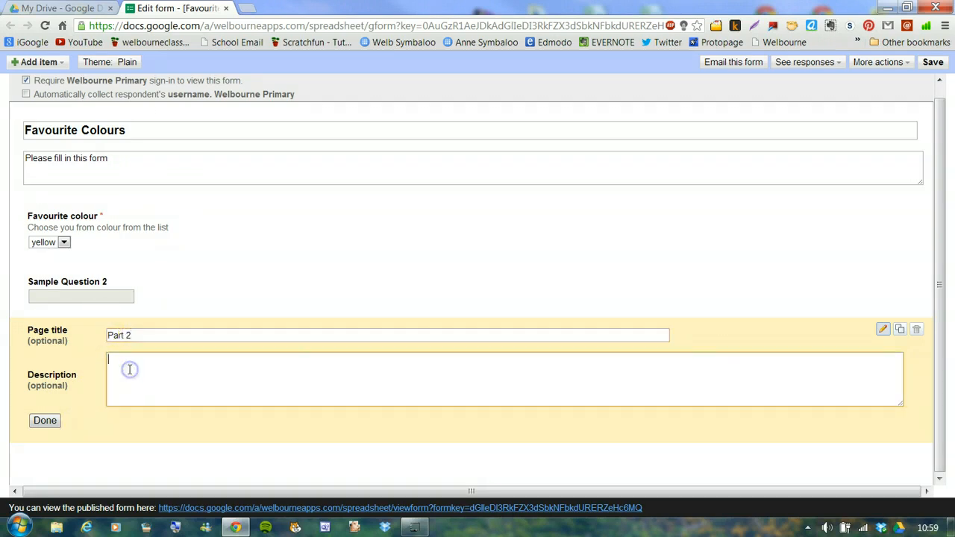
type("Please answer these questions")
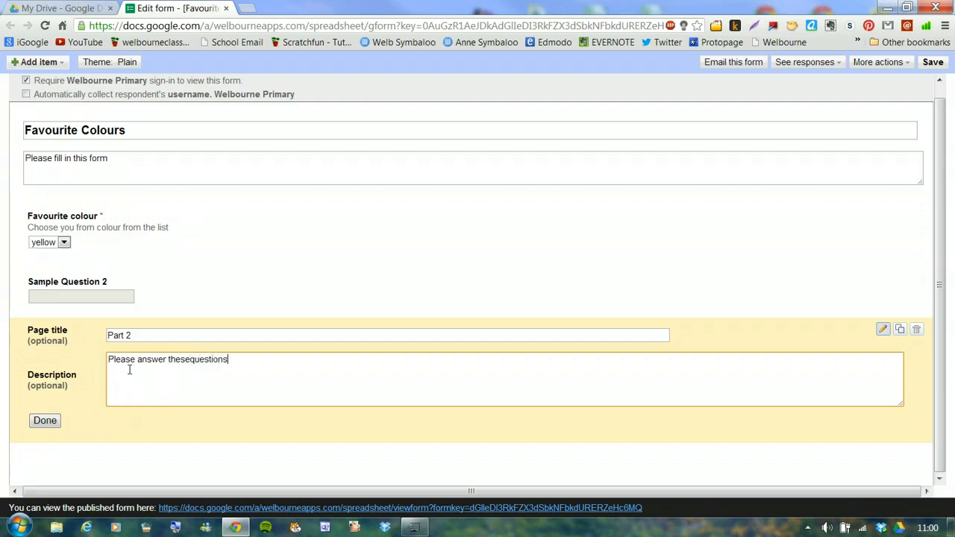
left_click(185, 358)
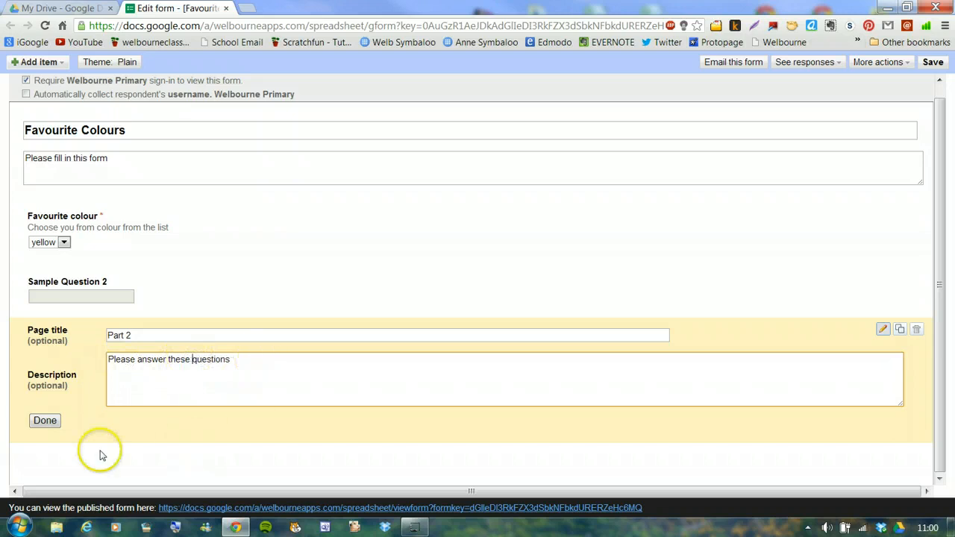
left_click(43, 421)
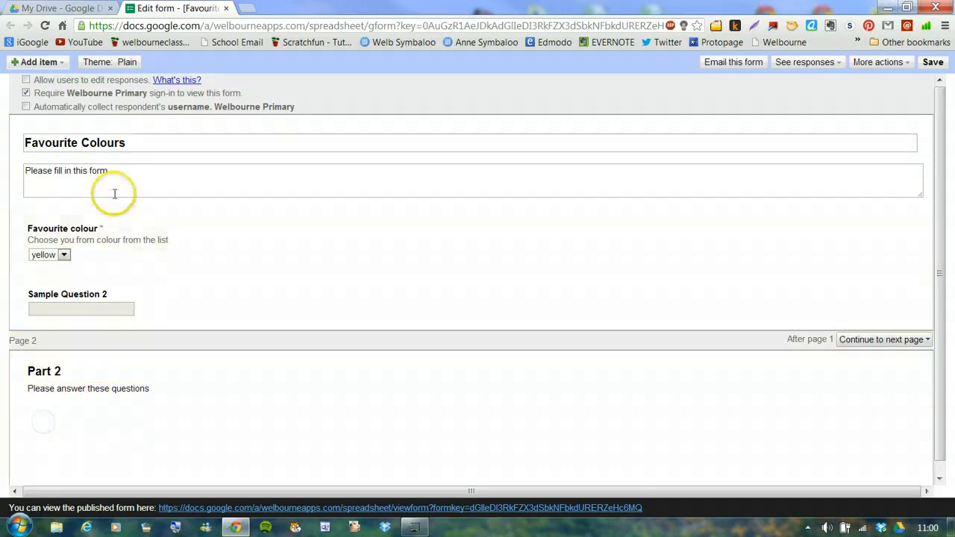
Step: Add a multiple choice question titled "Where do you wear this colour" to page 2
left_click(38, 62)
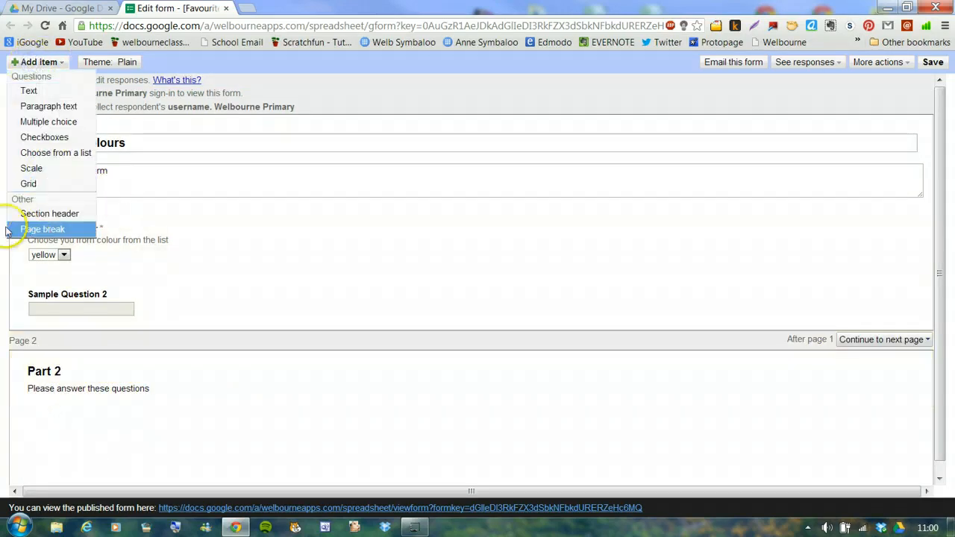
left_click(45, 122)
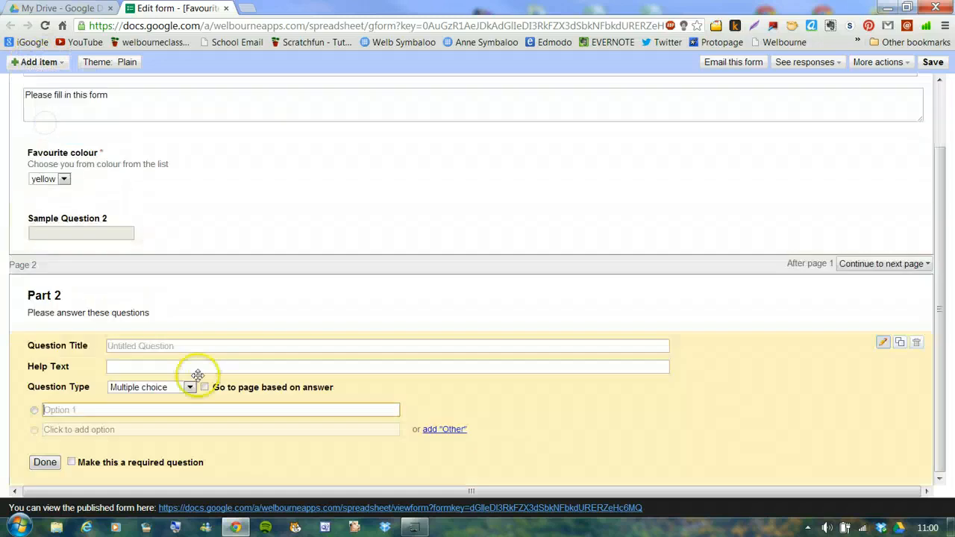
left_click(116, 346)
left_click(213, 344)
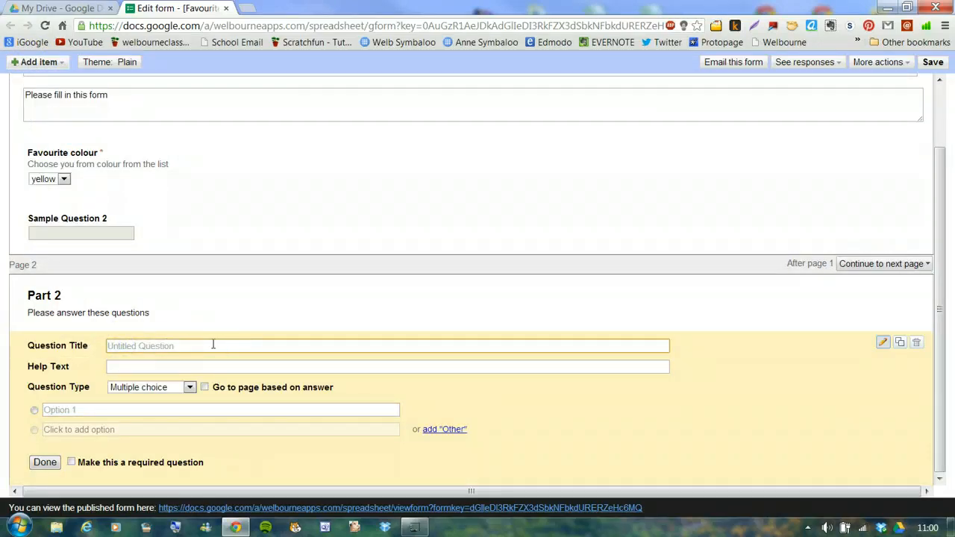
type("w")
key("BackSpace")
key("BackSpace")
type("Where do you wear this colour")
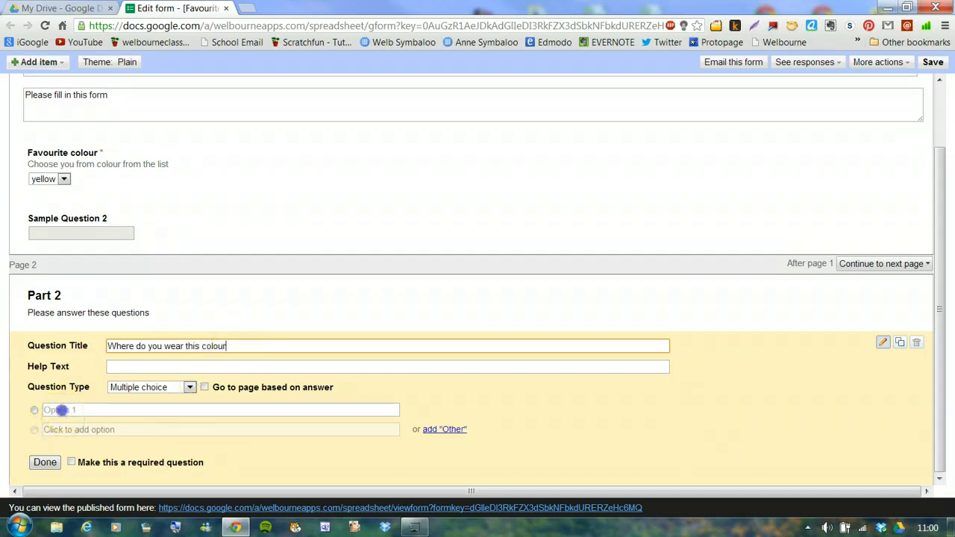
Step: Give the "Where do you wear this colour" question the options at school, in town, at a party and for sports
left_click(66, 410)
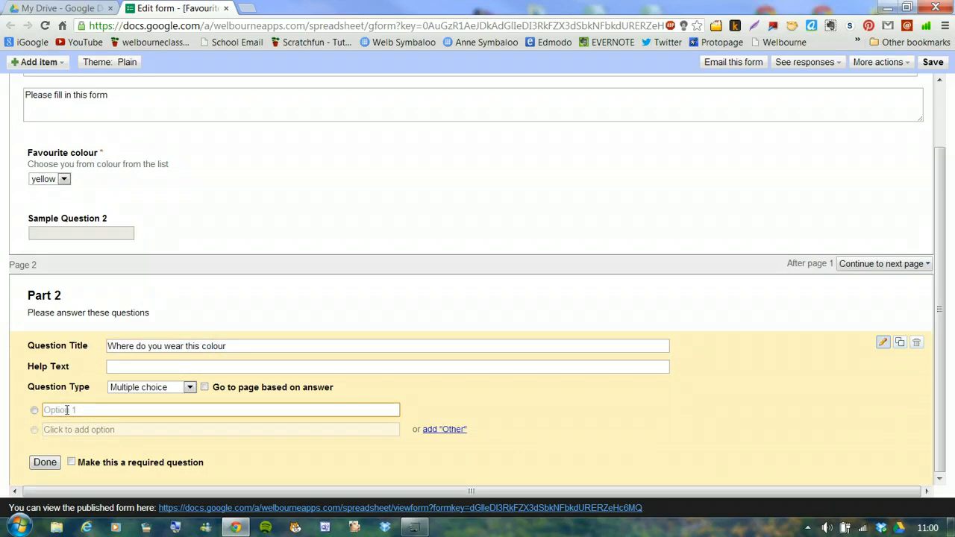
type("at school")
key("Return")
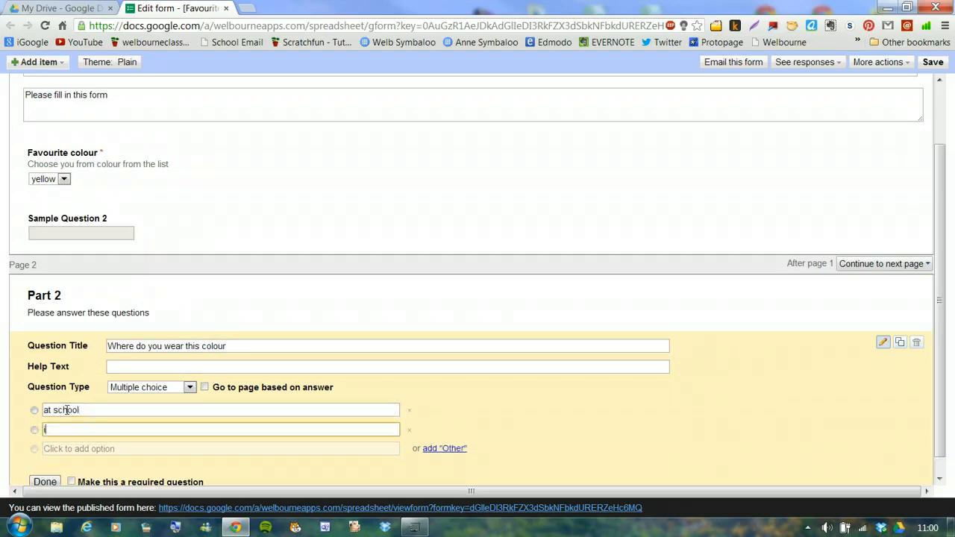
type("in town")
key("Return")
type("a")
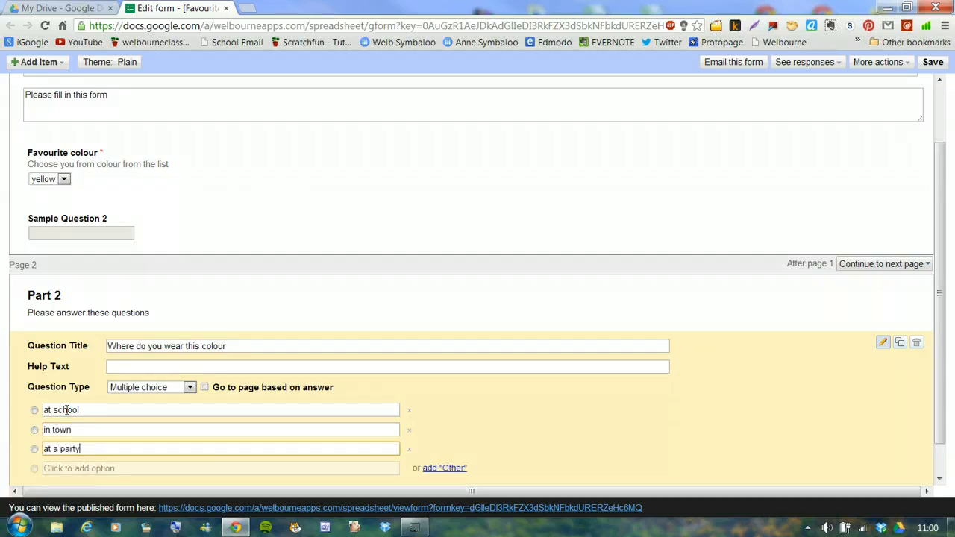
type("t a party")
key("Return")
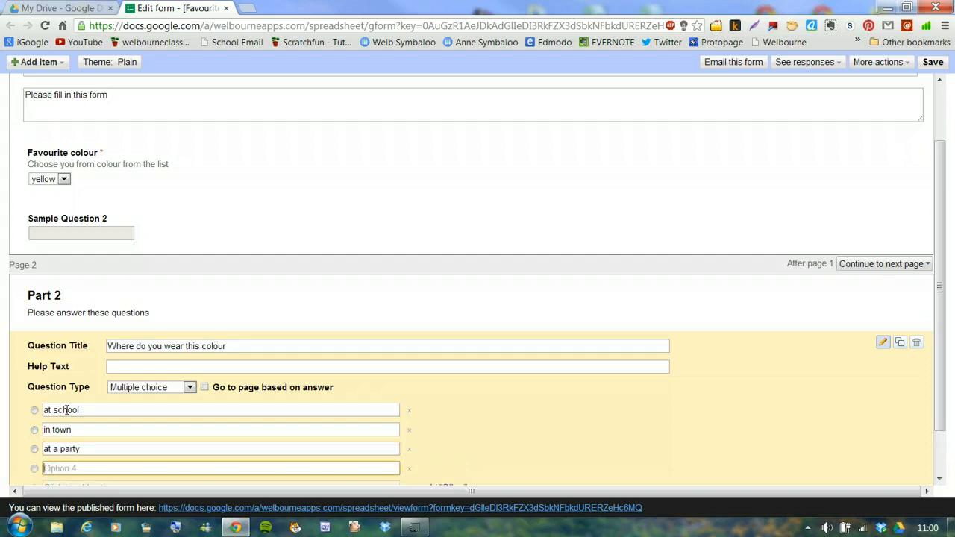
type("for sports")
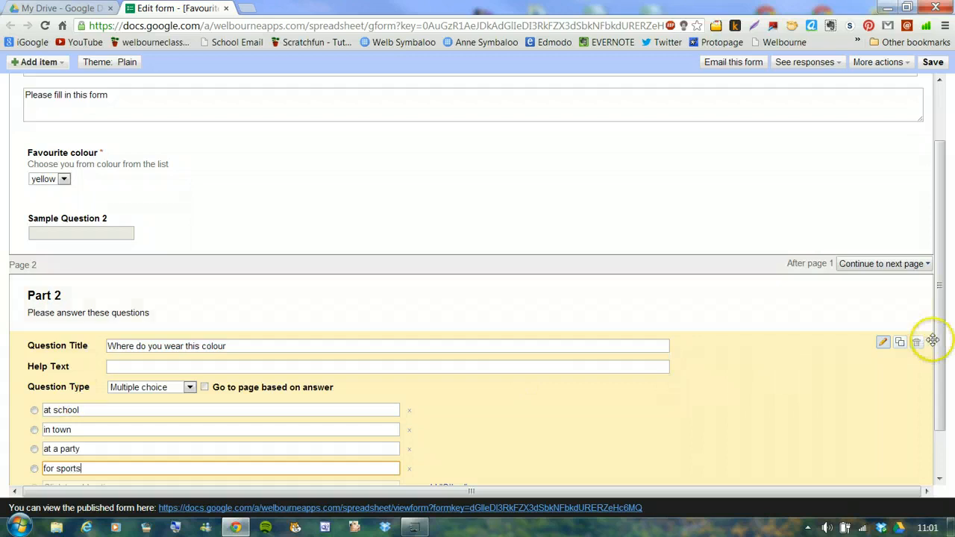
Step: Make the "Where do you wear this colour" question required, finish editing it and save the form
left_click_drag(938, 323, 939, 370)
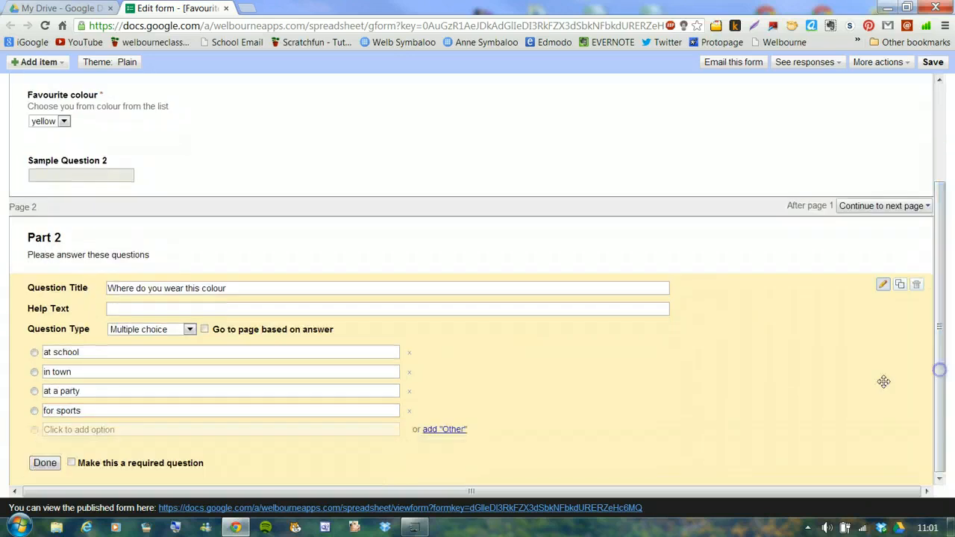
left_click(71, 463)
left_click(50, 466)
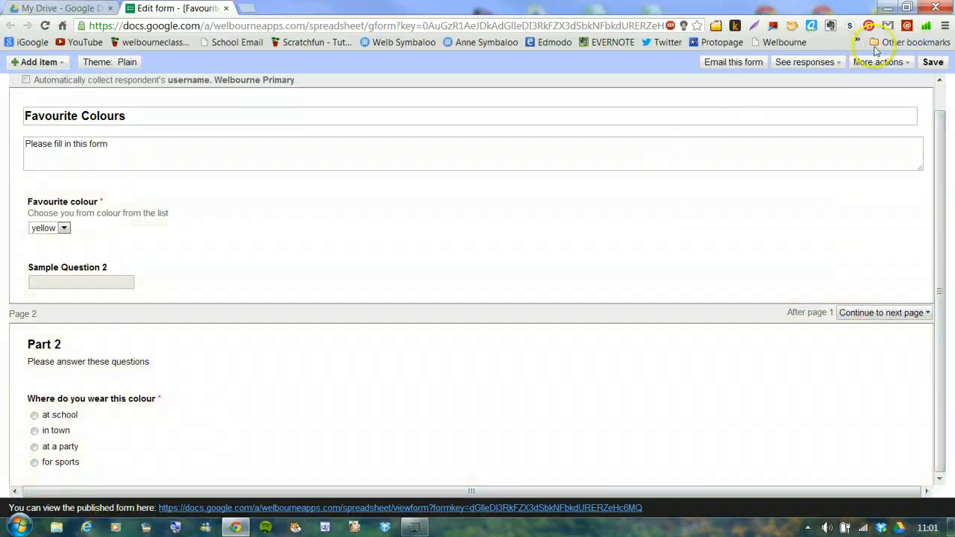
left_click(931, 64)
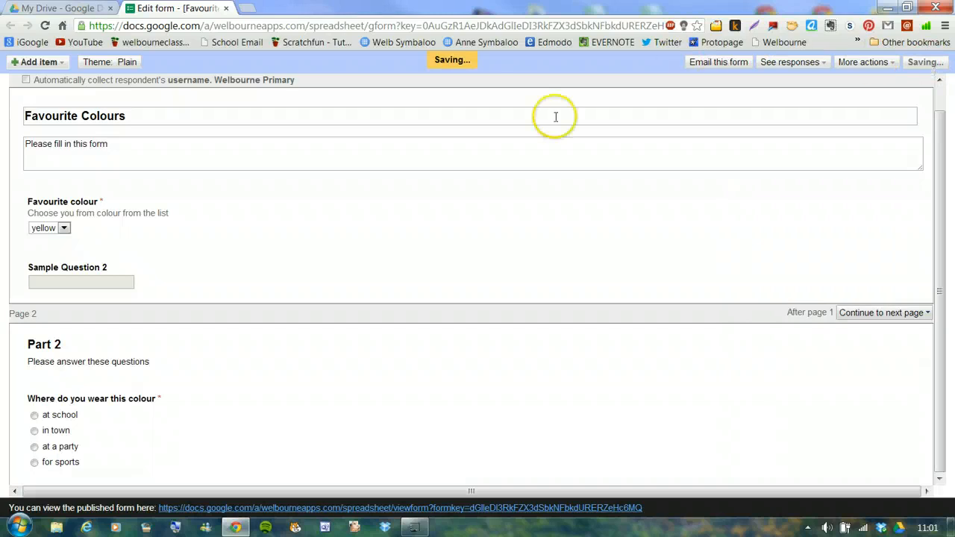
Step: Choose the White Poppies theme from the second page of the theme gallery and apply it to the form
left_click(92, 64)
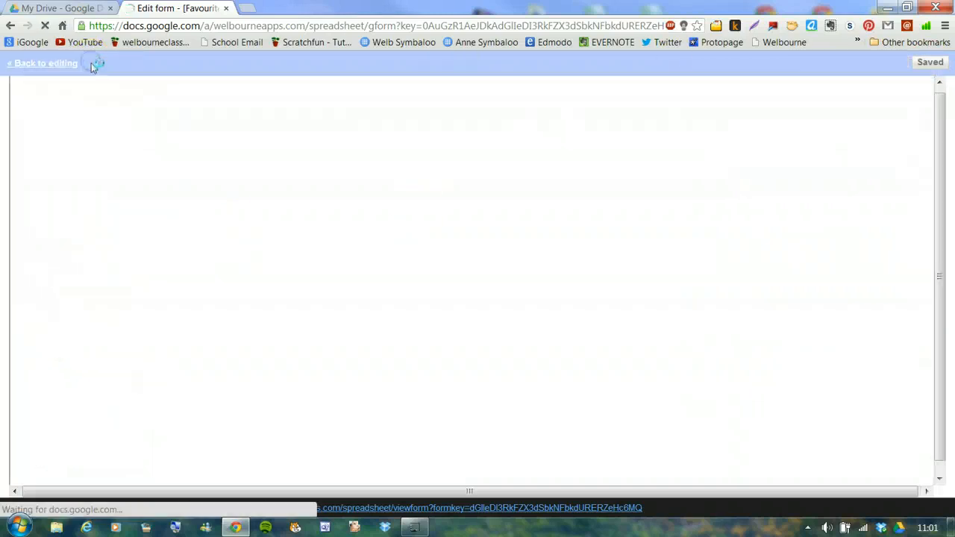
scroll(949, 176, "down", 1)
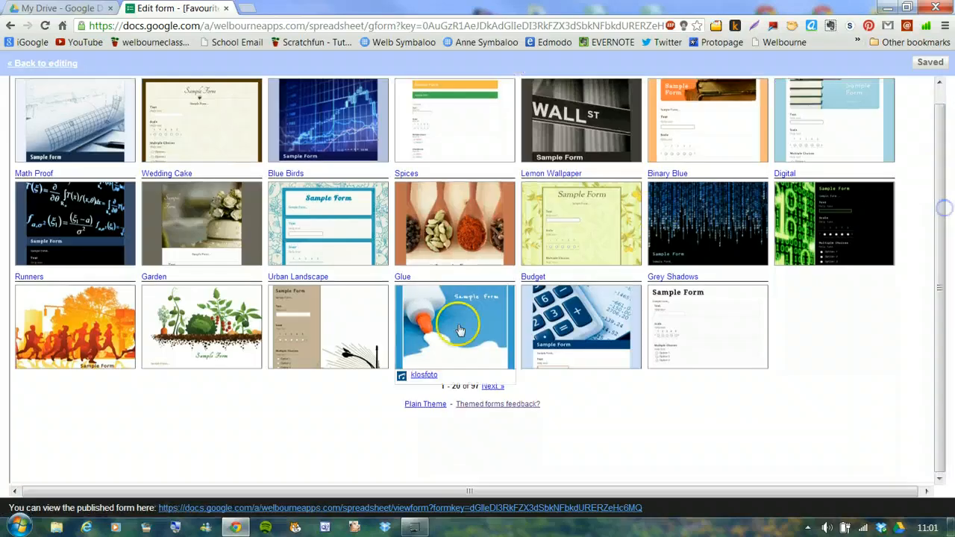
left_click(491, 386)
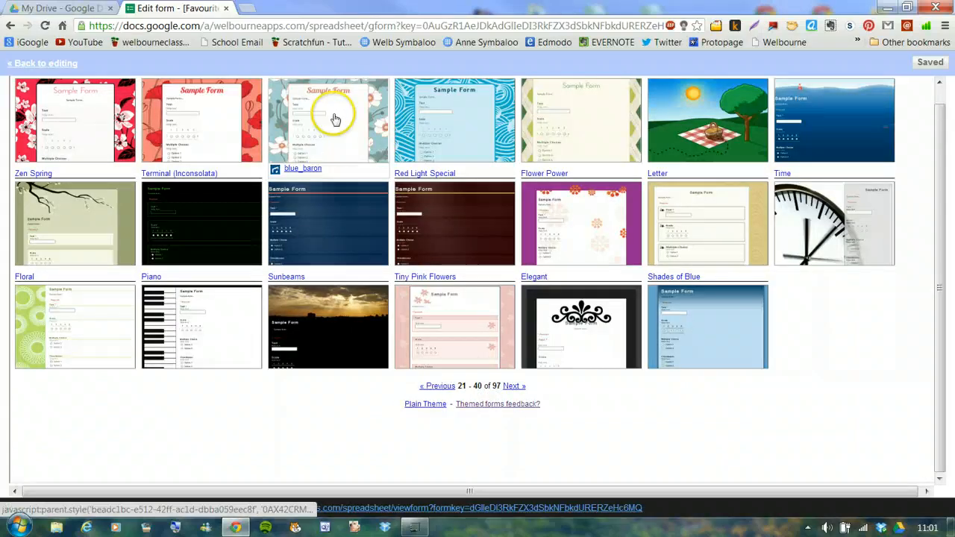
left_click(335, 151)
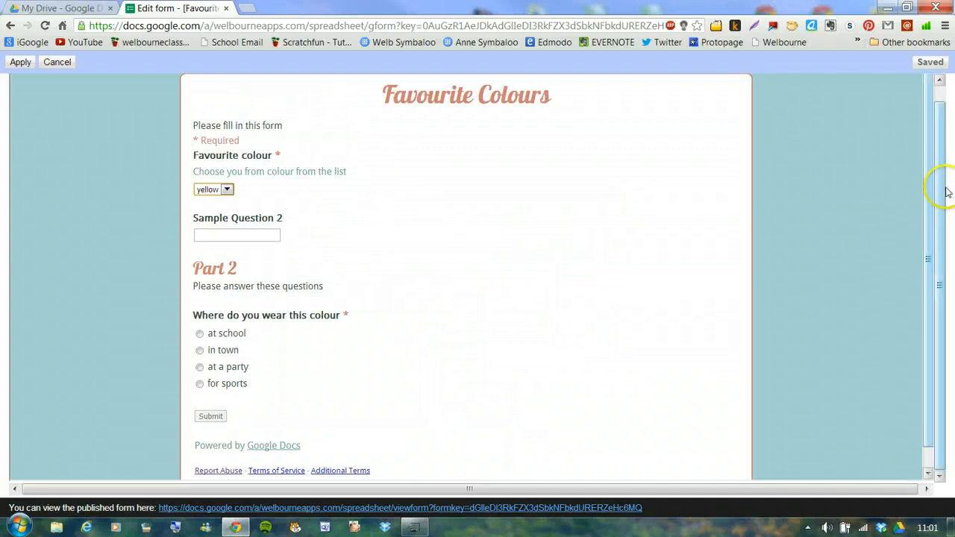
scroll(943, 188, "up", 2)
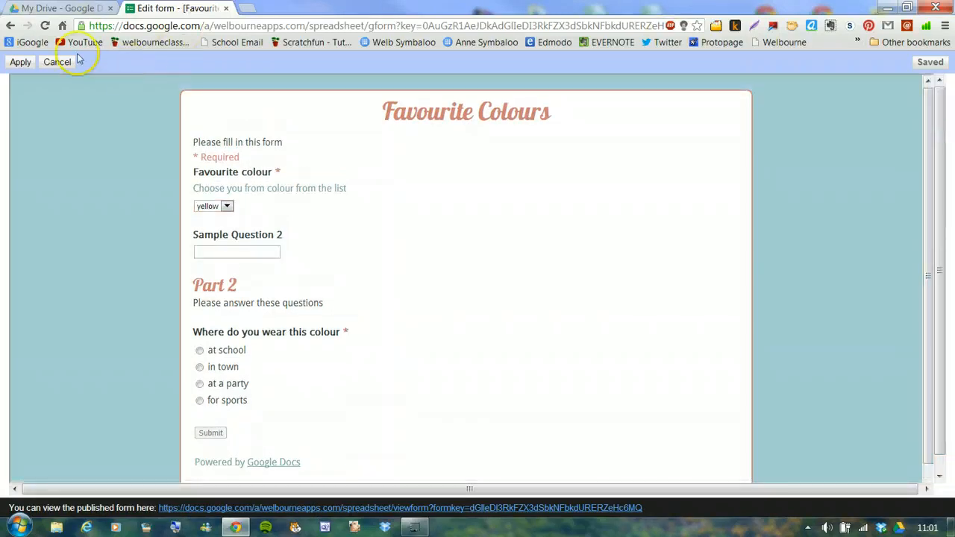
left_click(20, 62)
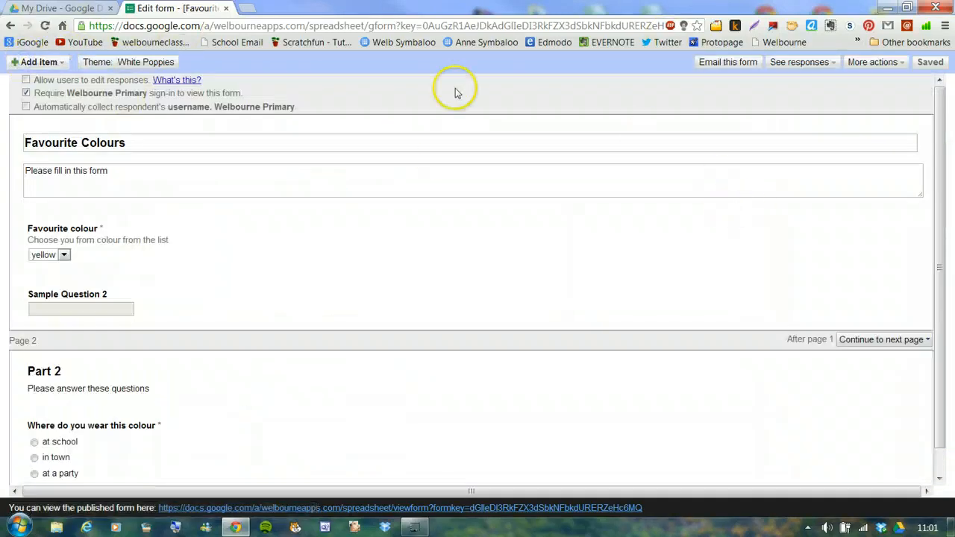
Step: Close the form editor, open the Favourite Colours spreadsheet from Google Drive, and widen columns C and D to fit their headings
left_click(227, 9)
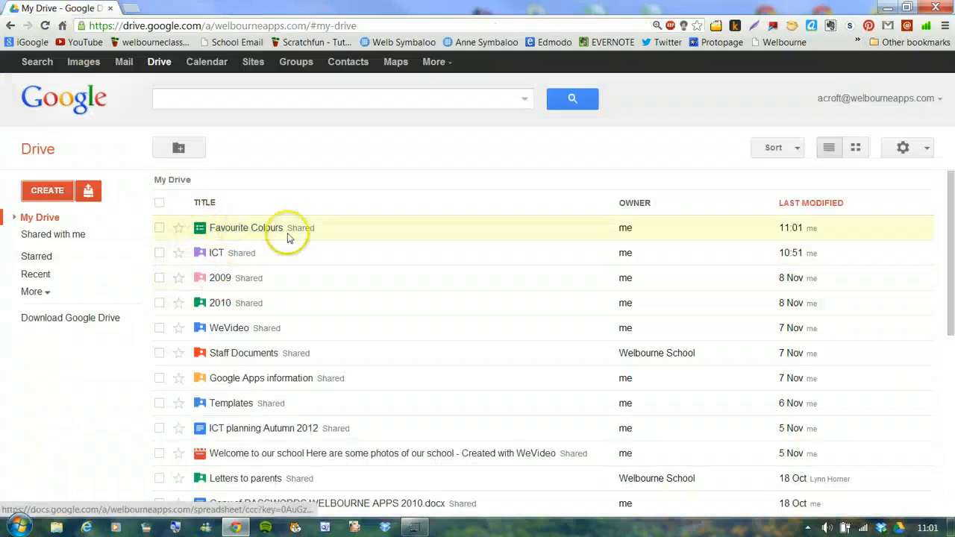
left_click(224, 228)
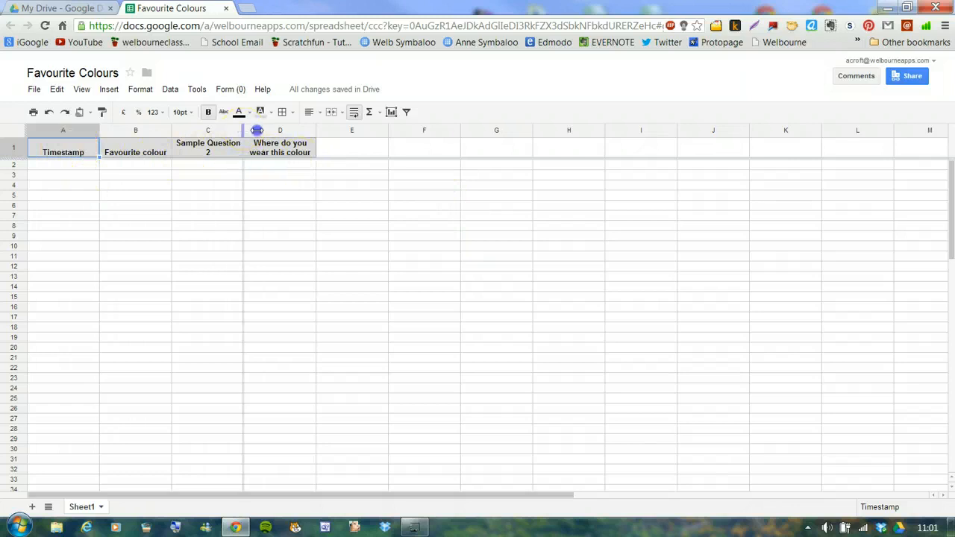
left_click_drag(256, 131, 276, 130)
left_click_drag(347, 131, 389, 131)
left_click(389, 132)
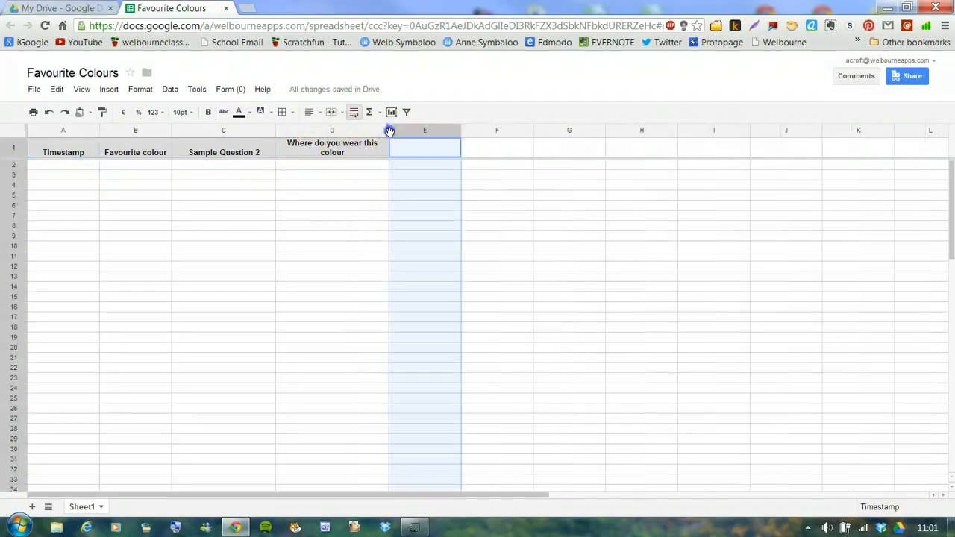
left_click_drag(431, 133, 439, 131)
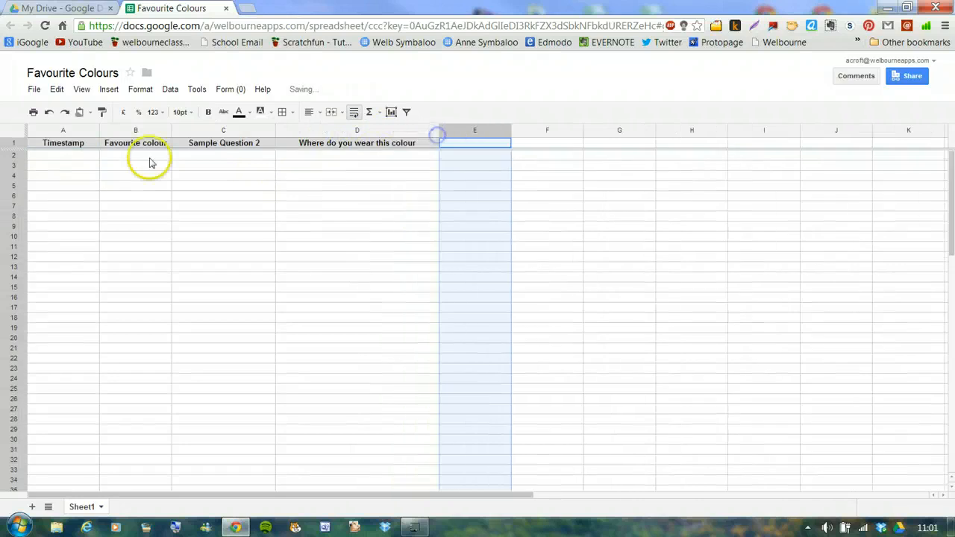
Step: Set the font size of the whole sheet to 14pt and widen columns C and B around their headings
left_click(15, 134)
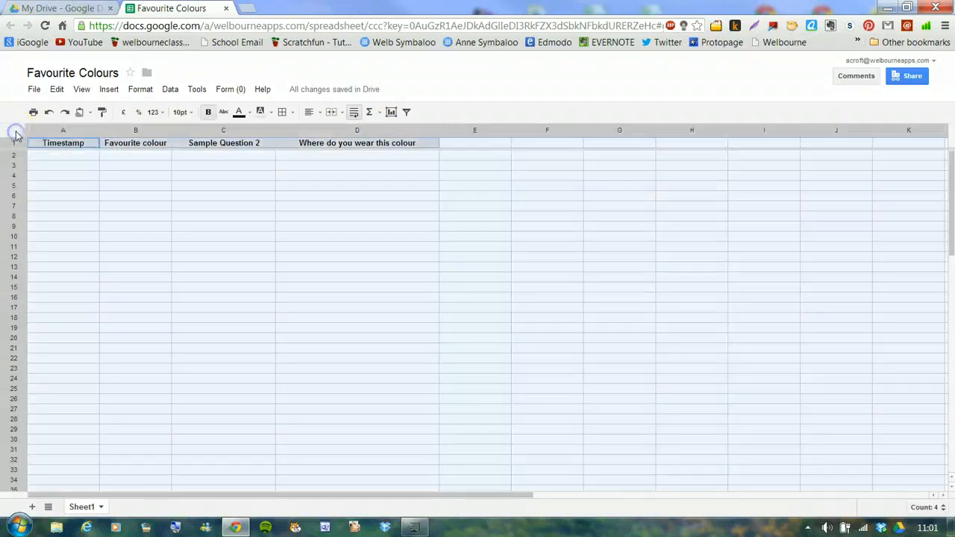
left_click(186, 113)
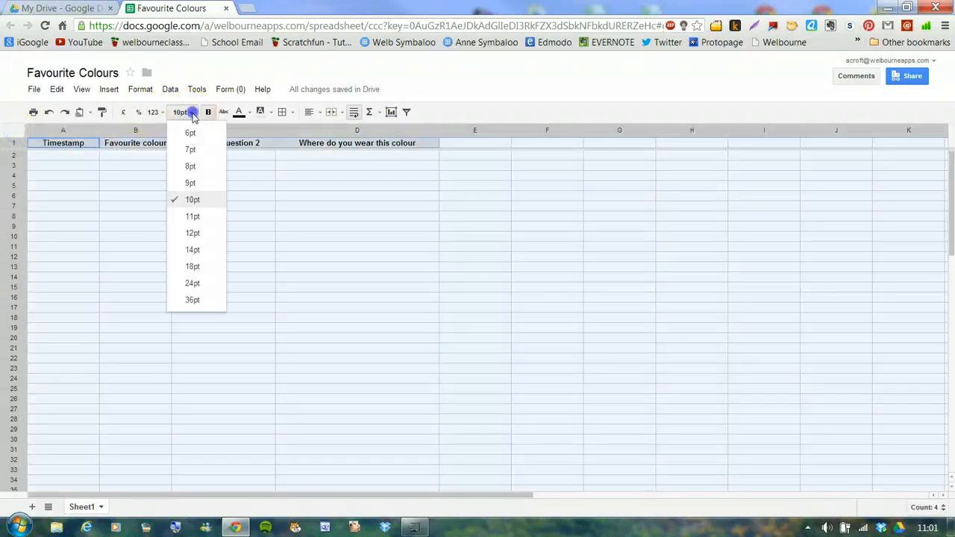
left_click(191, 252)
left_click(437, 224)
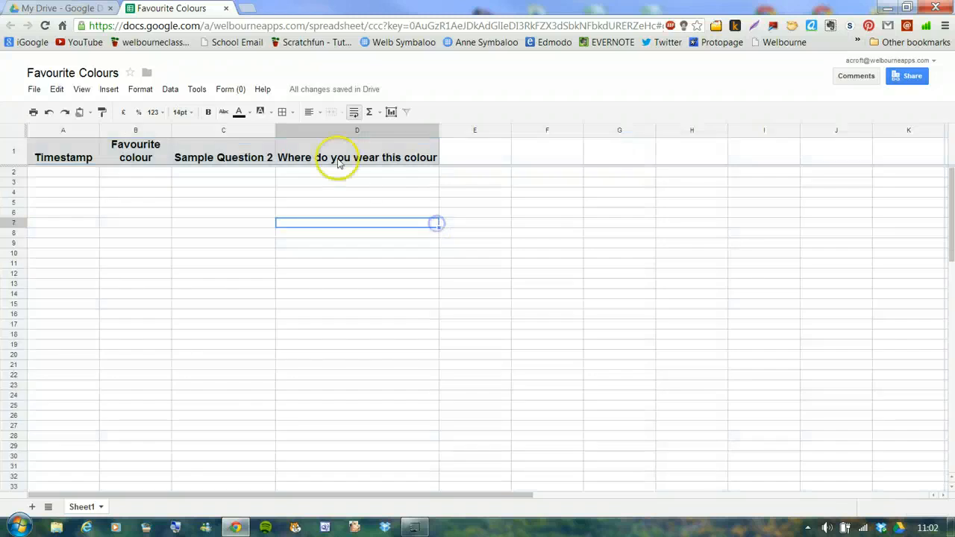
left_click_drag(275, 128, 314, 130)
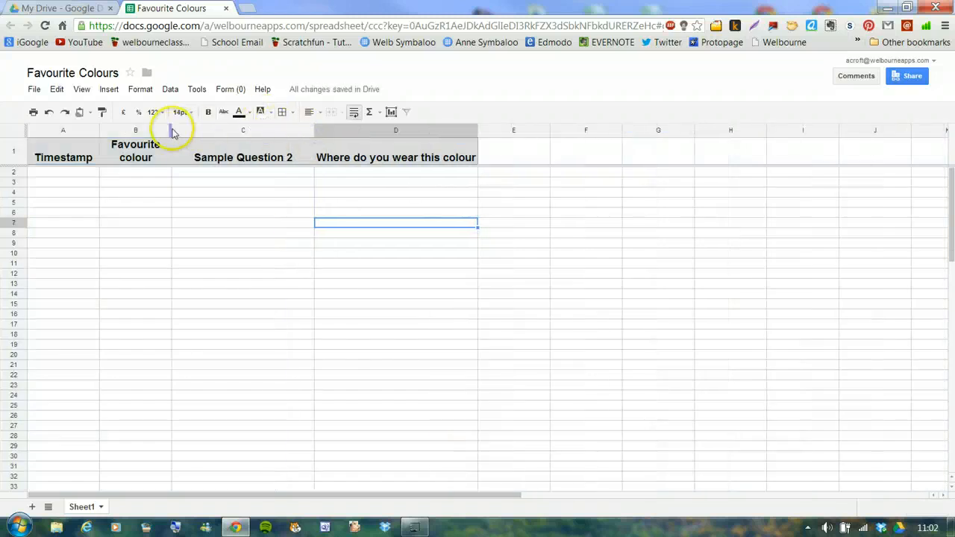
left_click_drag(171, 129, 204, 130)
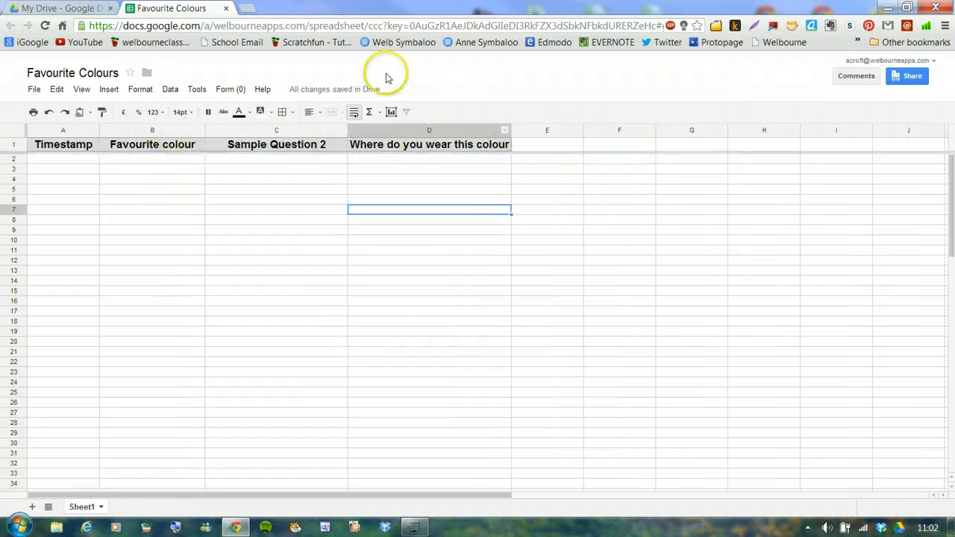
Step: View the live Favourite Colours form from the spreadsheet, and close it again
left_click(224, 90)
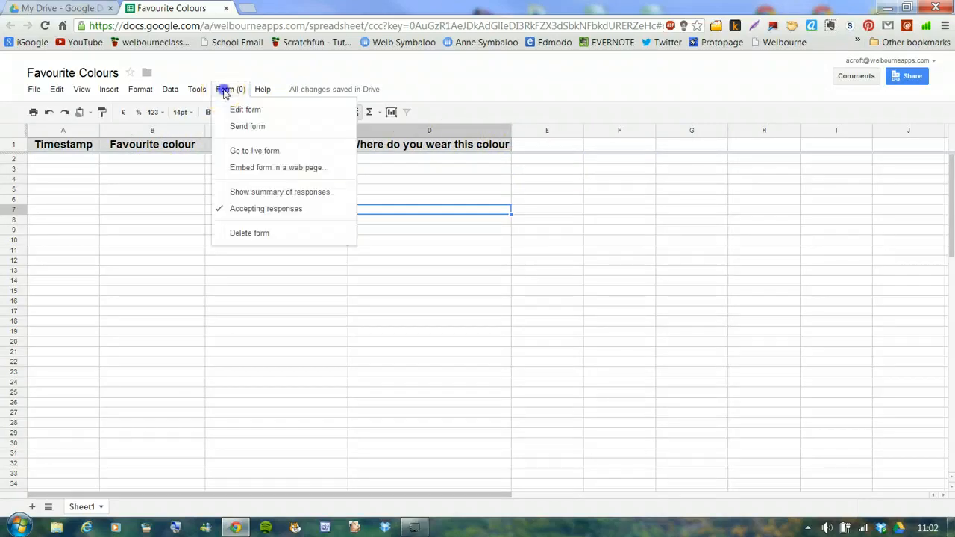
left_click(269, 152)
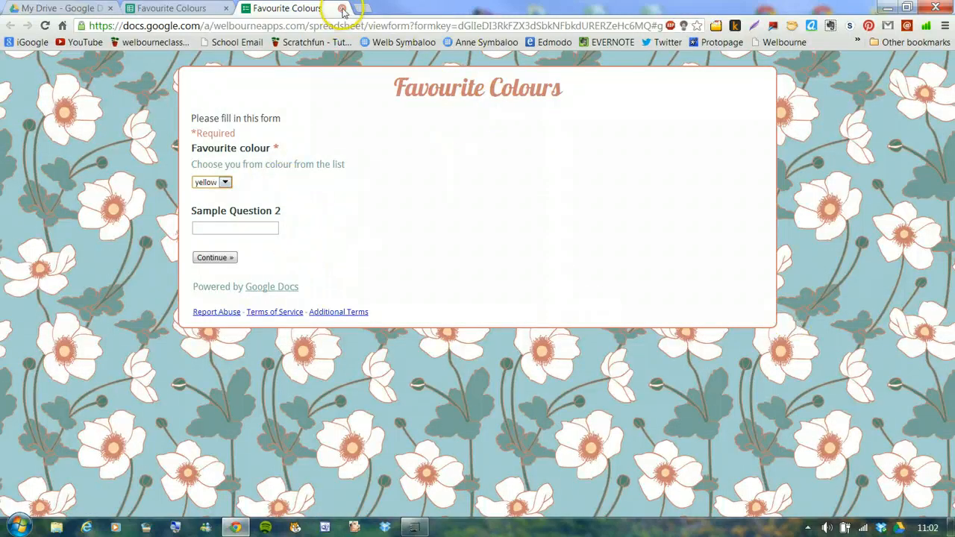
left_click(343, 9)
Step: Copy the form's embed code for use in a web page and close the form editor window
left_click(225, 90)
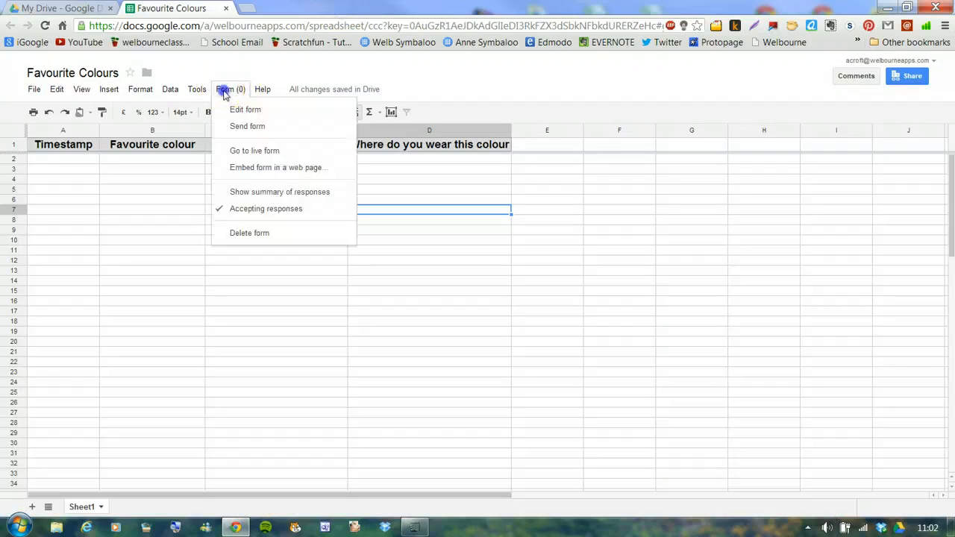
left_click(295, 169)
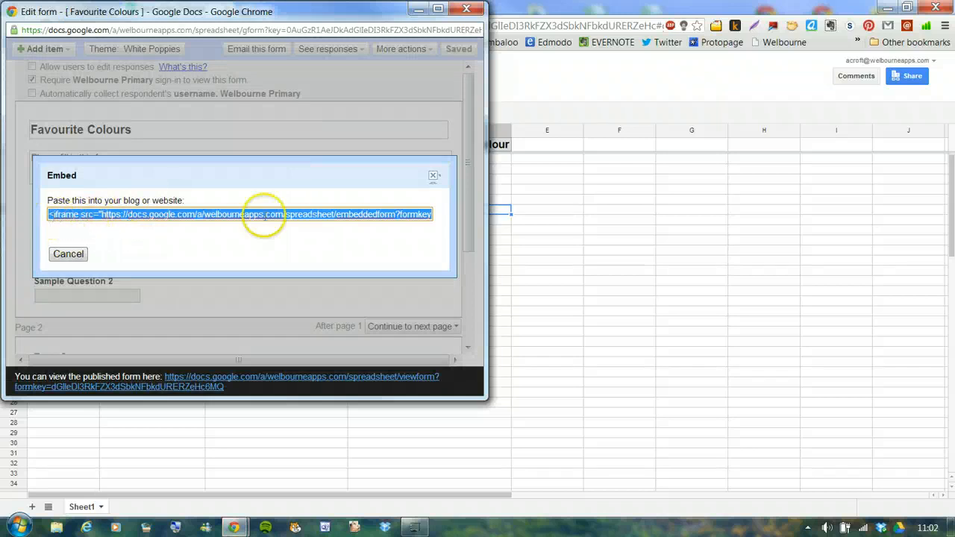
right_click(259, 213)
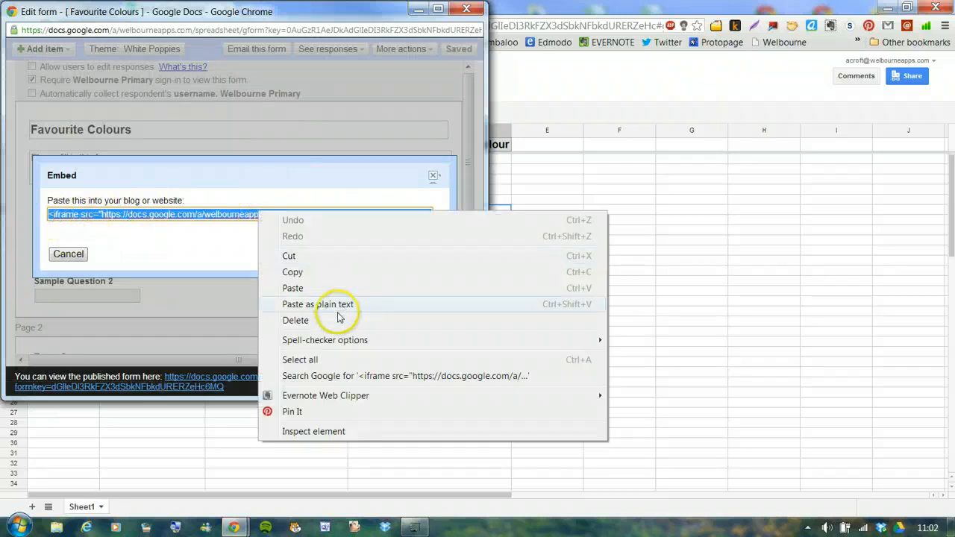
left_click(292, 273)
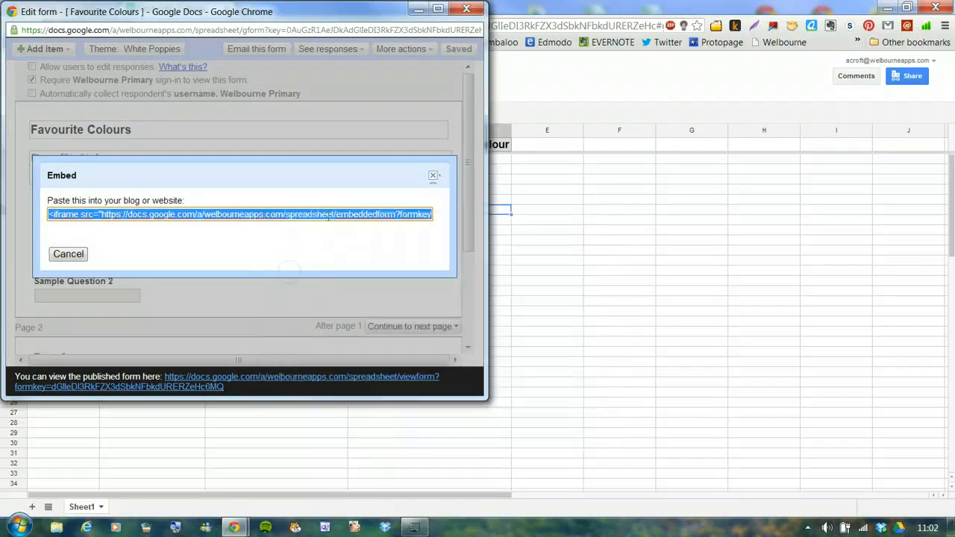
left_click(465, 9)
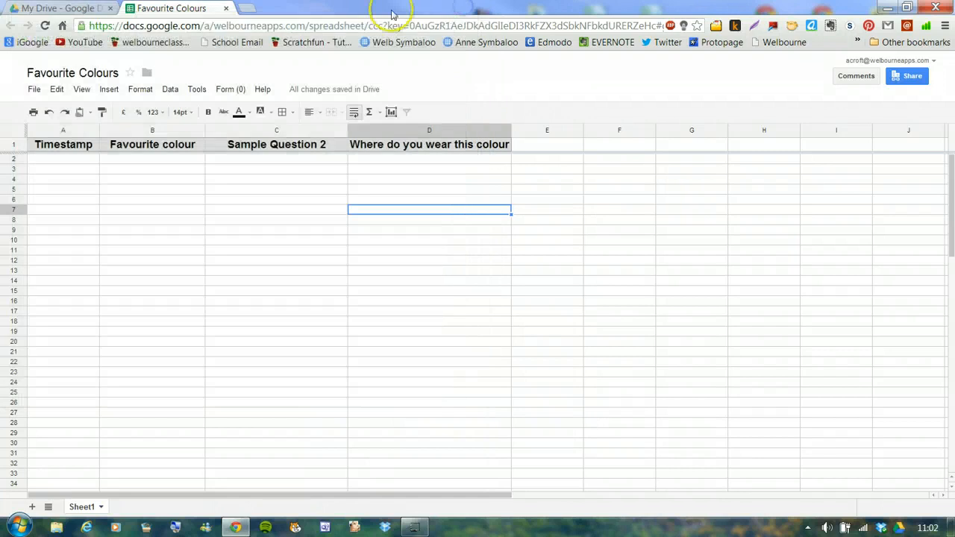
Step: Open the Welbourne Primary School website in a new browser tab and go to the Year 5 class page
left_click(247, 9)
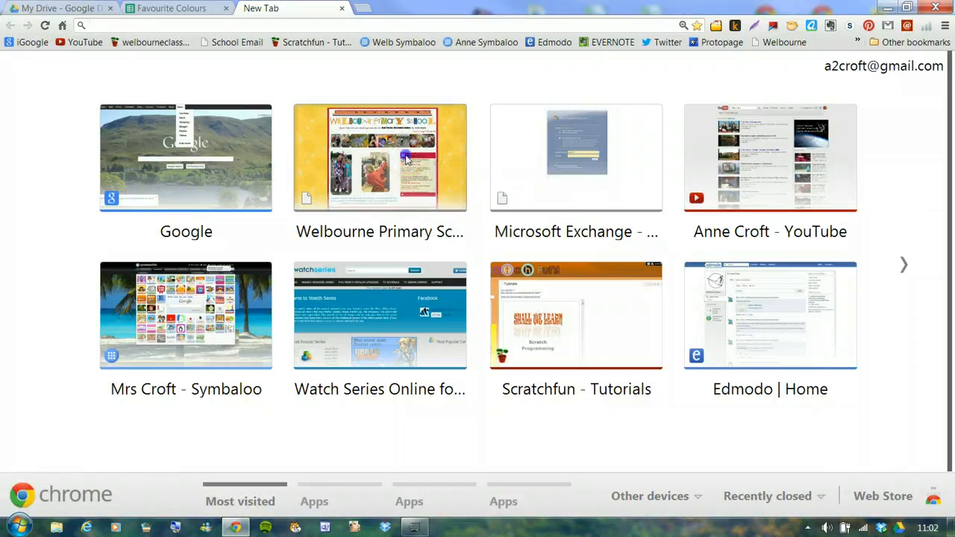
left_click(380, 153)
mouse_move(514, 94)
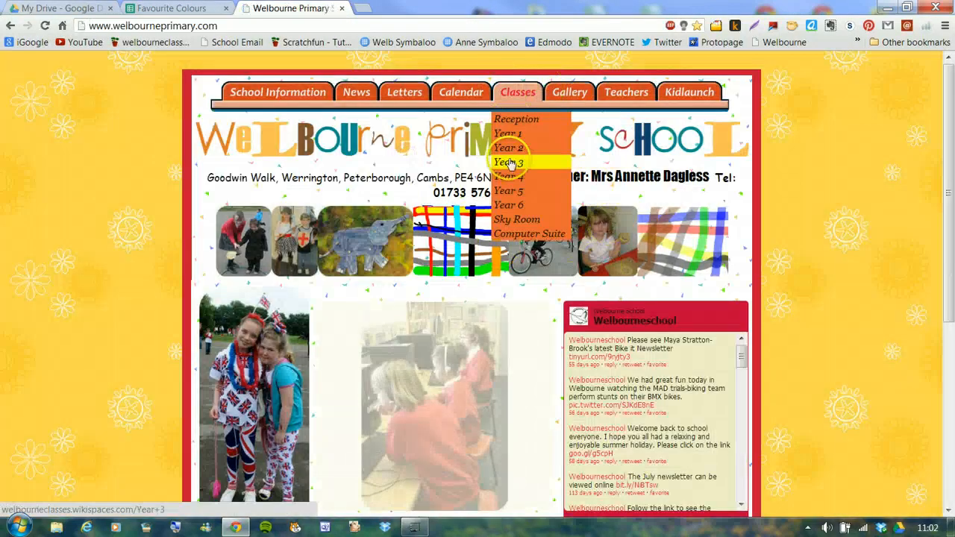
left_click(508, 193)
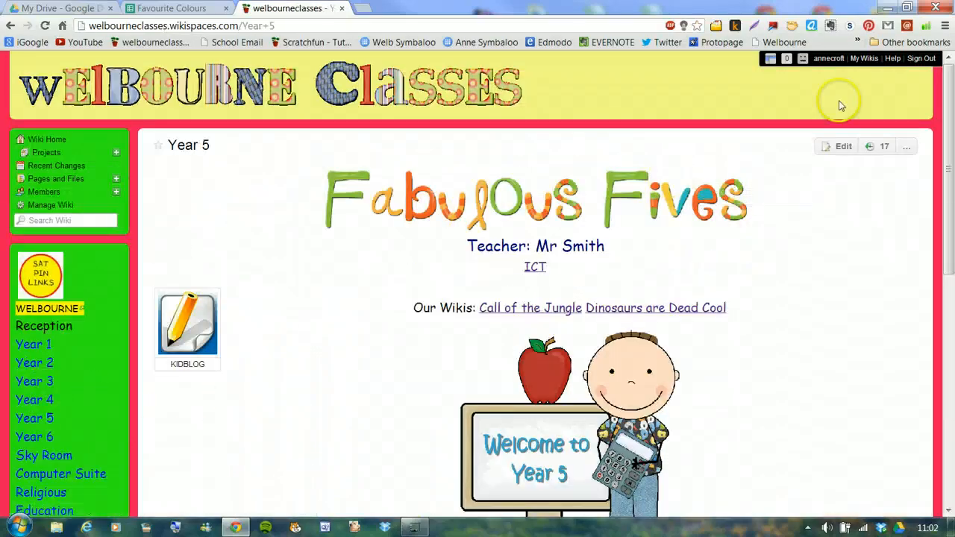
Step: Create a new wiki page named "Favourite colours"
left_click(116, 179)
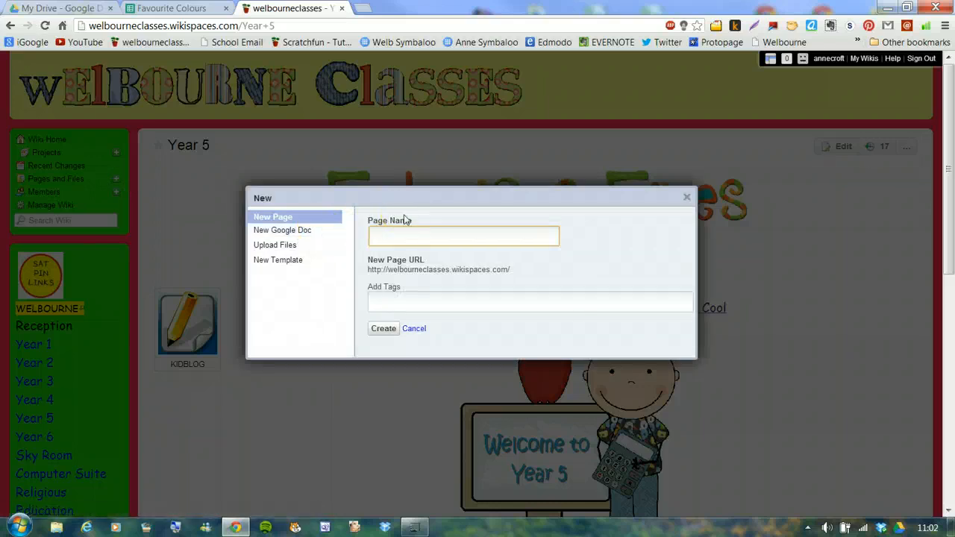
type("S")
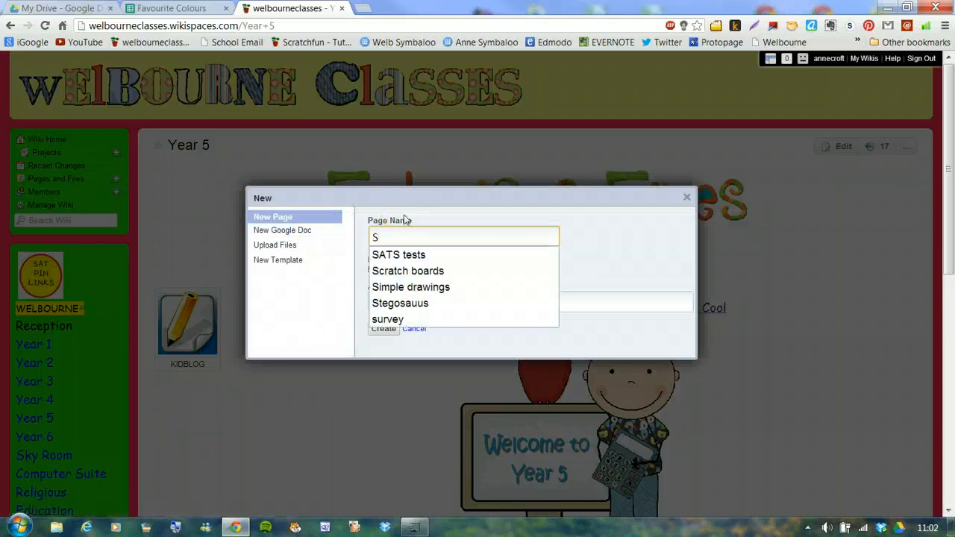
key("BackSpace")
type("Favourite colours")
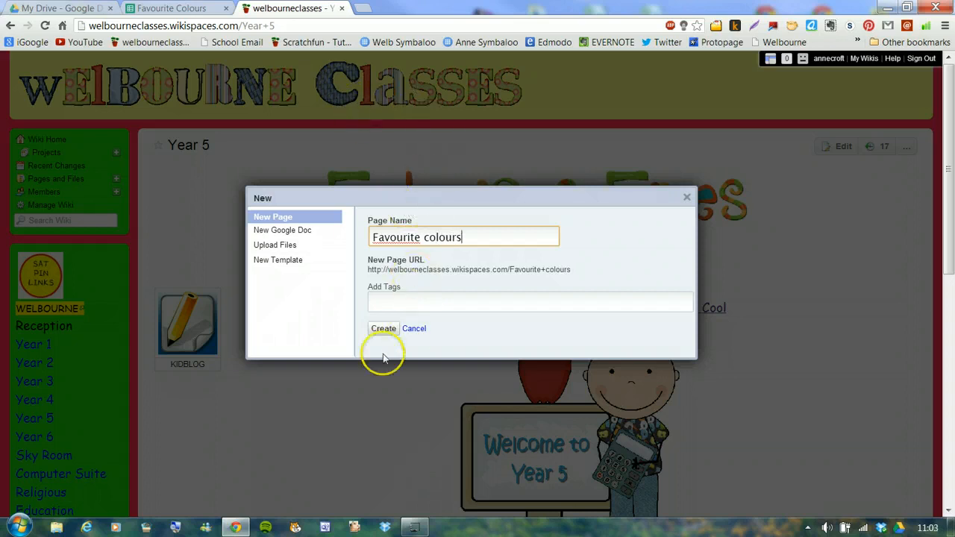
left_click(385, 328)
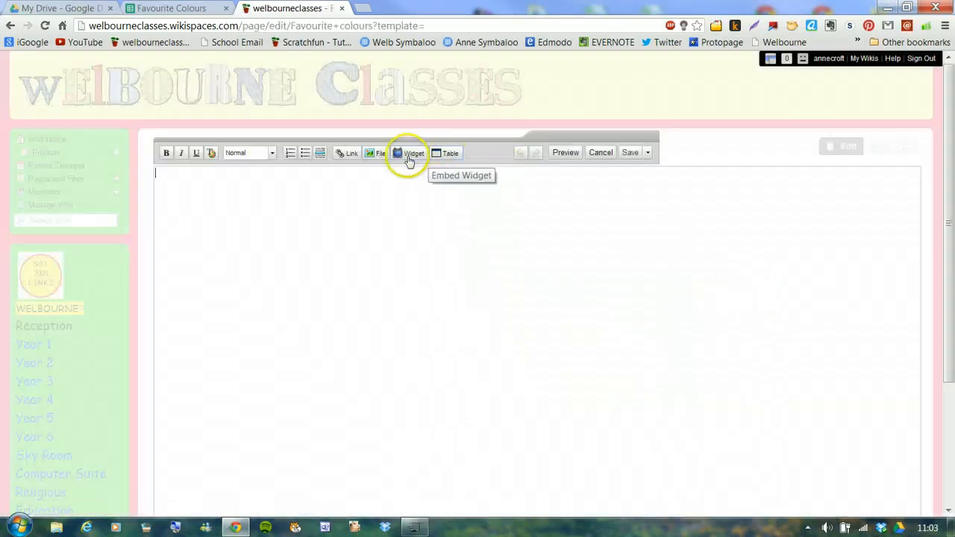
Step: Embed the copied form code in the new page as an Other widget from the Wikispaces category, and save the page
left_click(409, 158)
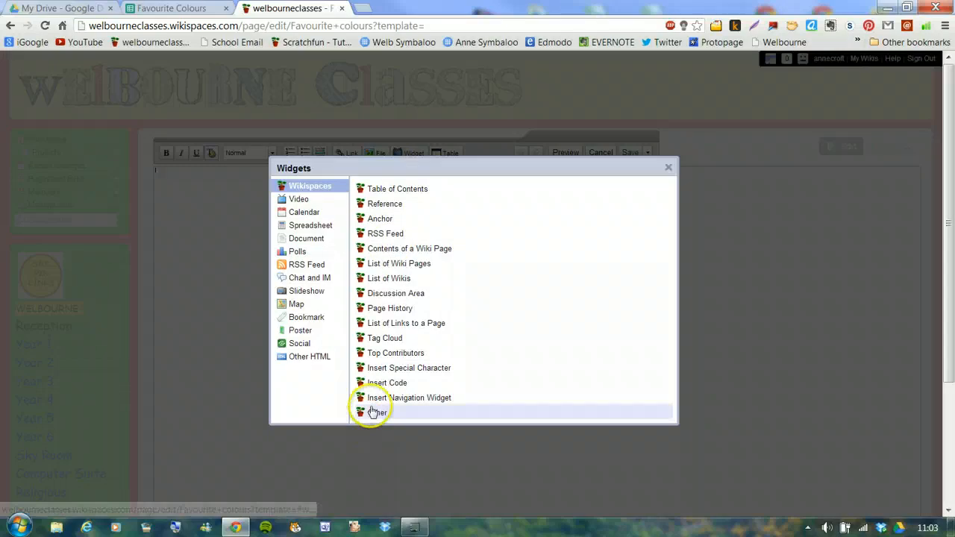
left_click(372, 412)
right_click(409, 391)
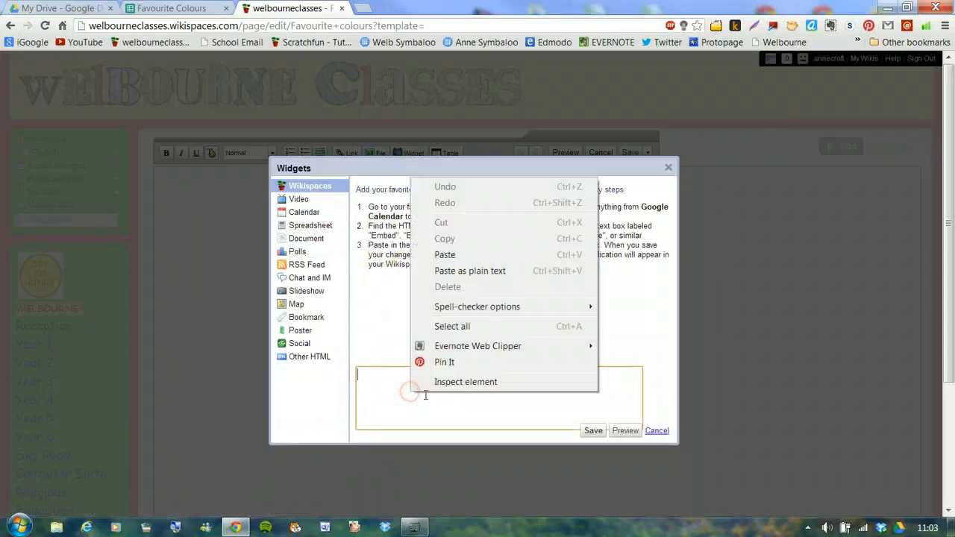
left_click(445, 254)
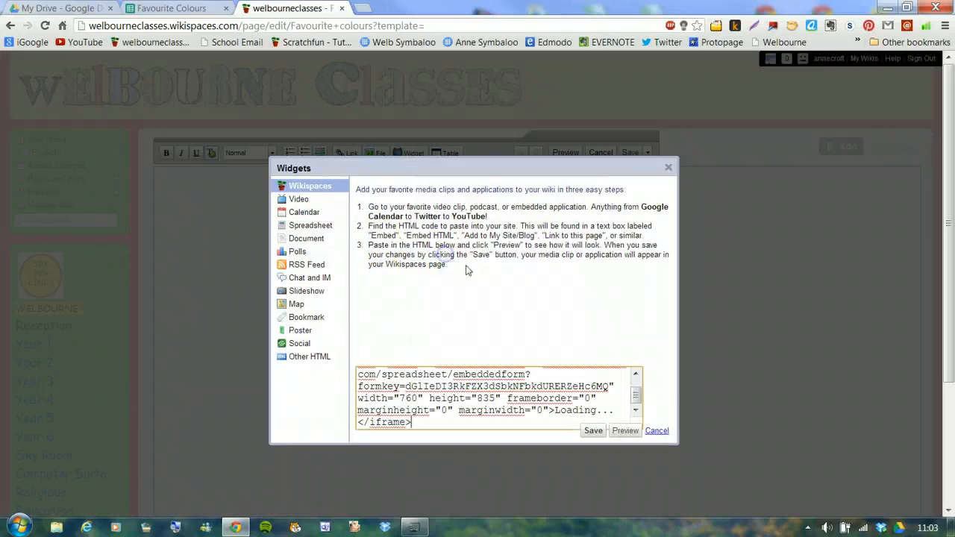
left_click(593, 431)
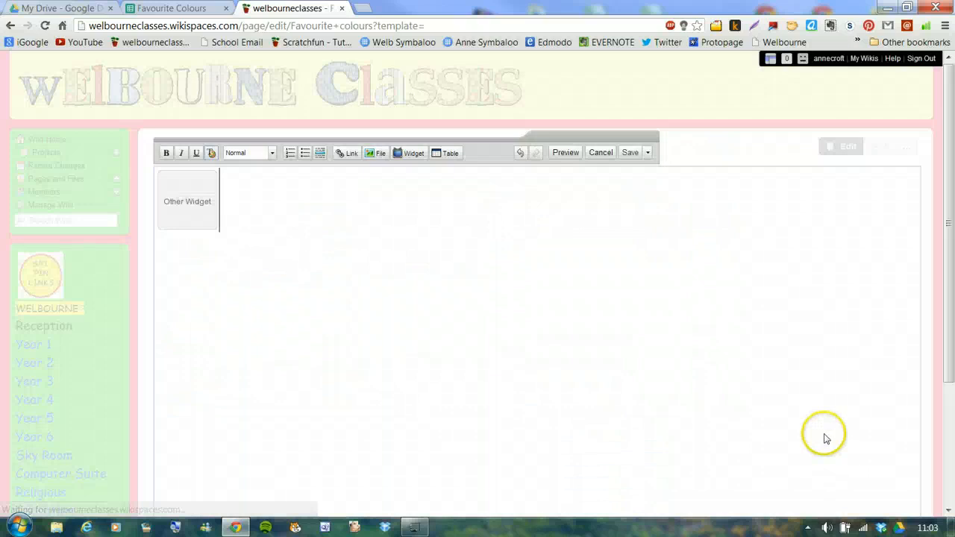
left_click(631, 152)
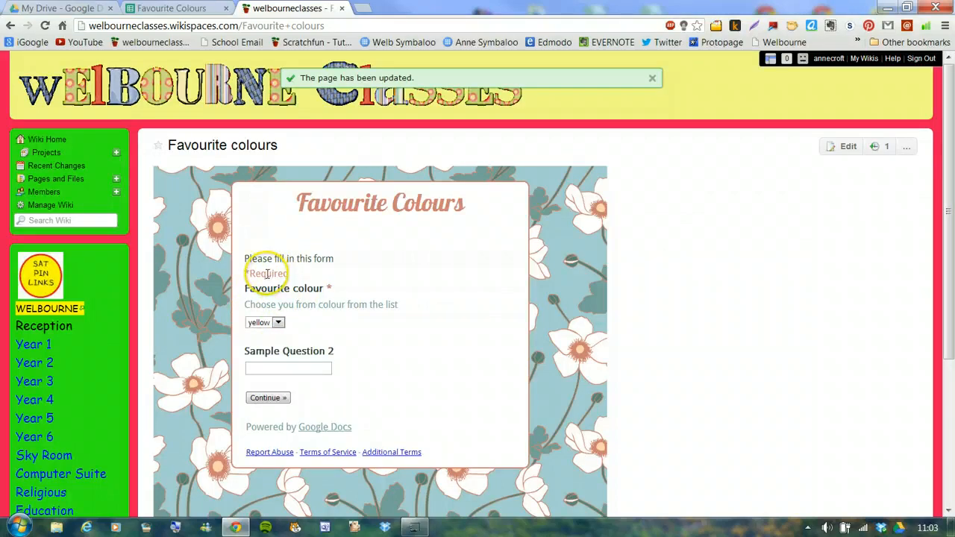
Step: Submit a response in the embedded form with red as the favourite colour, worn at school
left_click(278, 324)
left_click(256, 344)
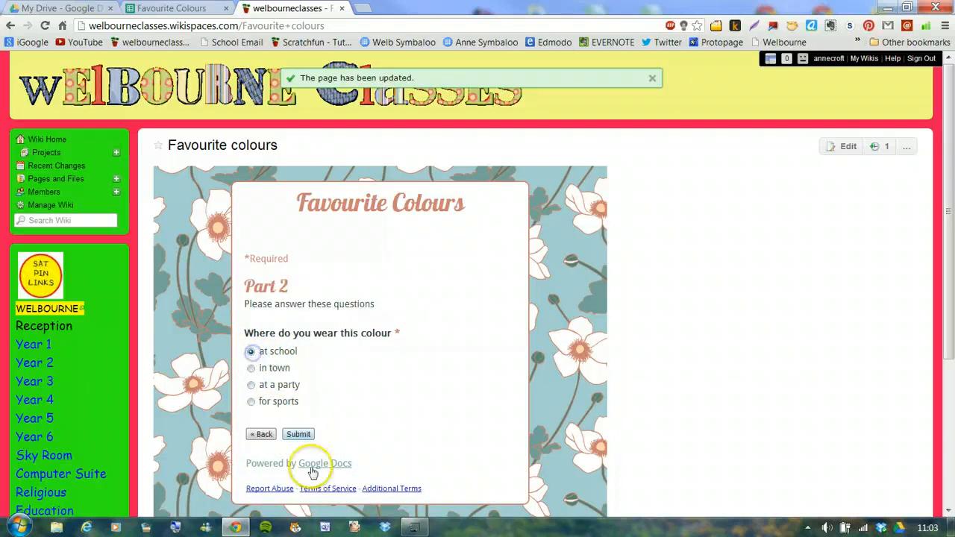
left_click(297, 434)
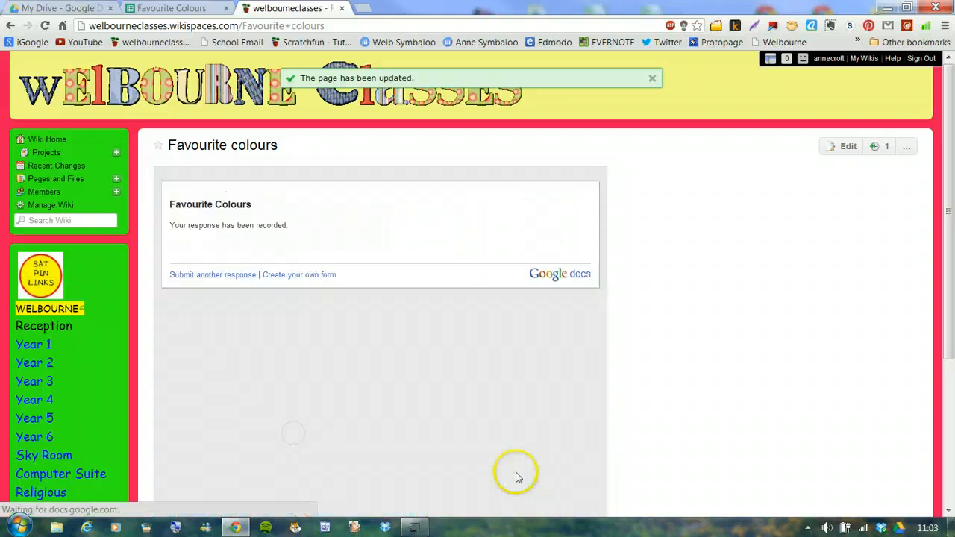
Step: Submit another response in the embedded form with green as the favourite colour, worn at a party
left_click(202, 278)
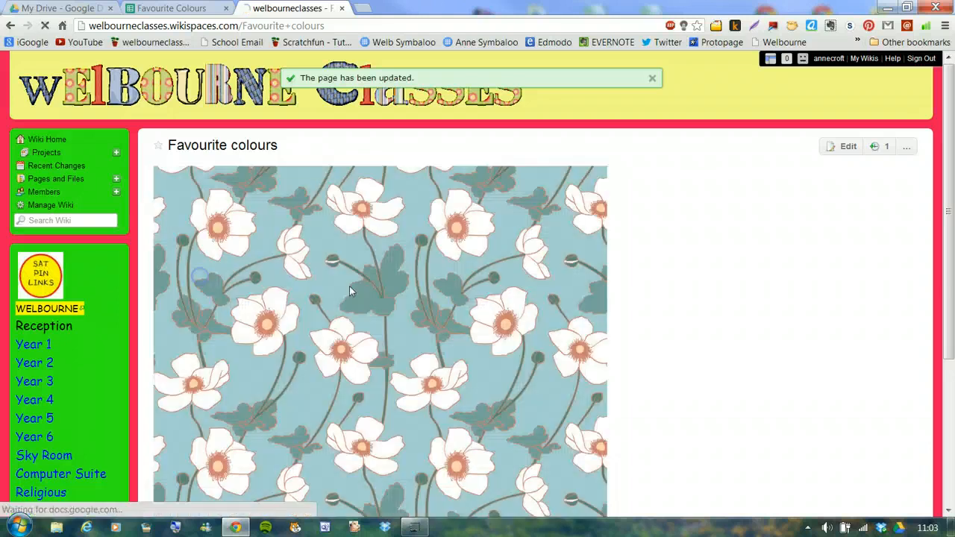
left_click(277, 322)
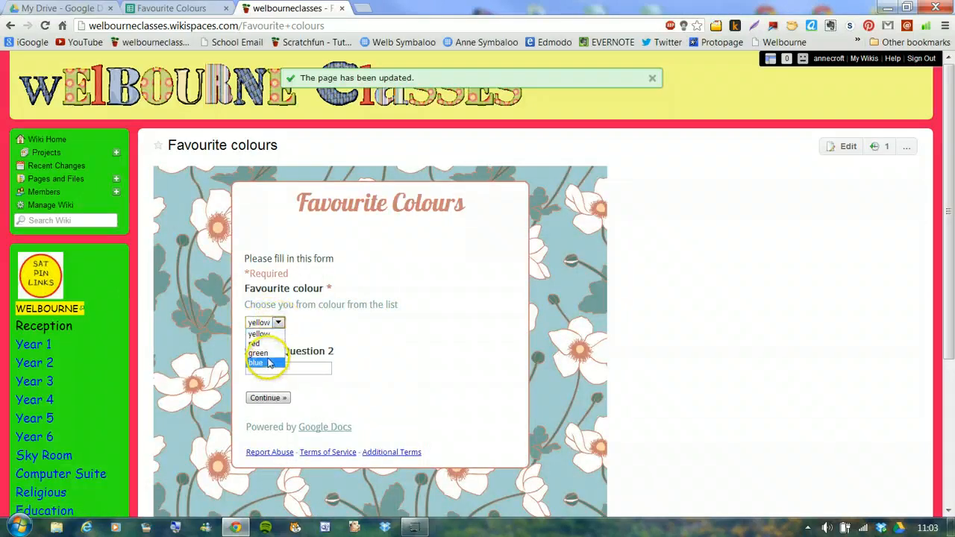
left_click(265, 354)
left_click(266, 399)
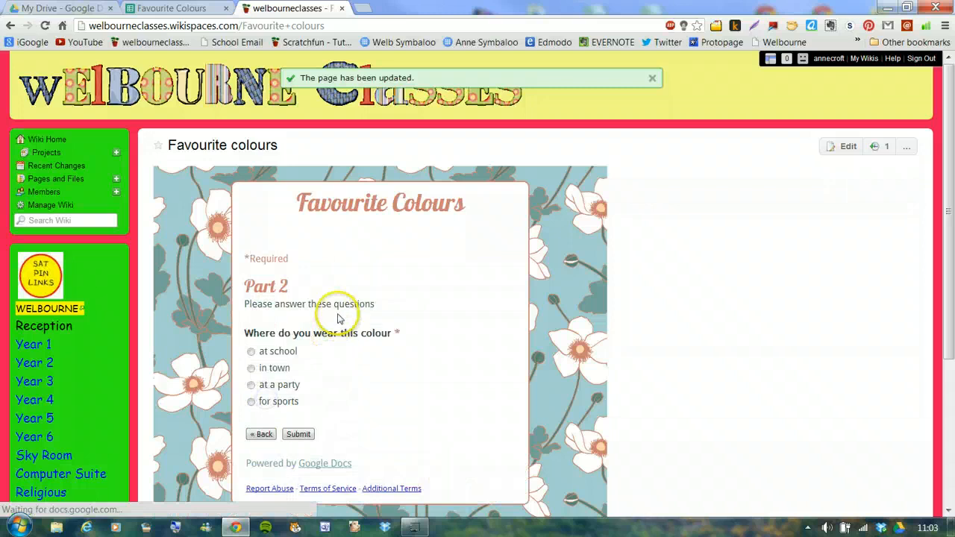
left_click(251, 386)
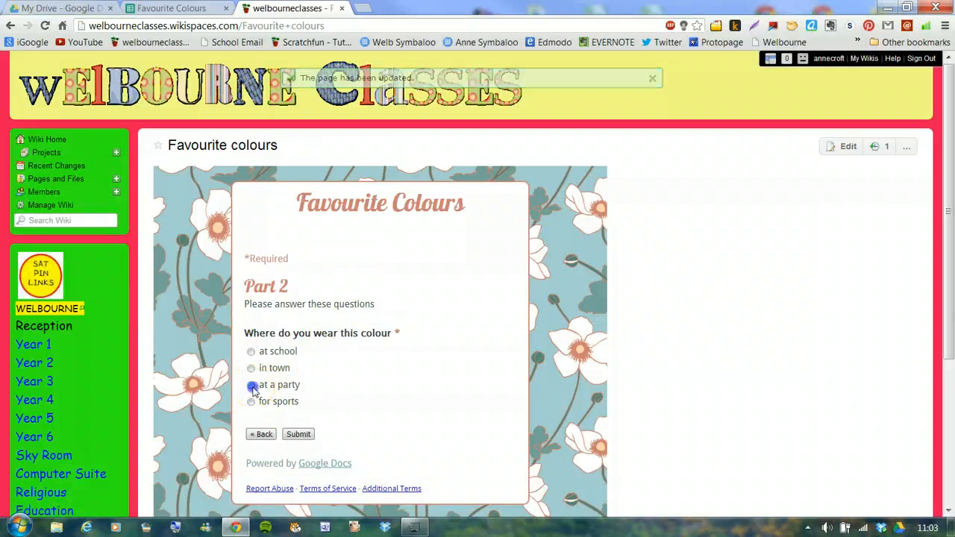
left_click(299, 434)
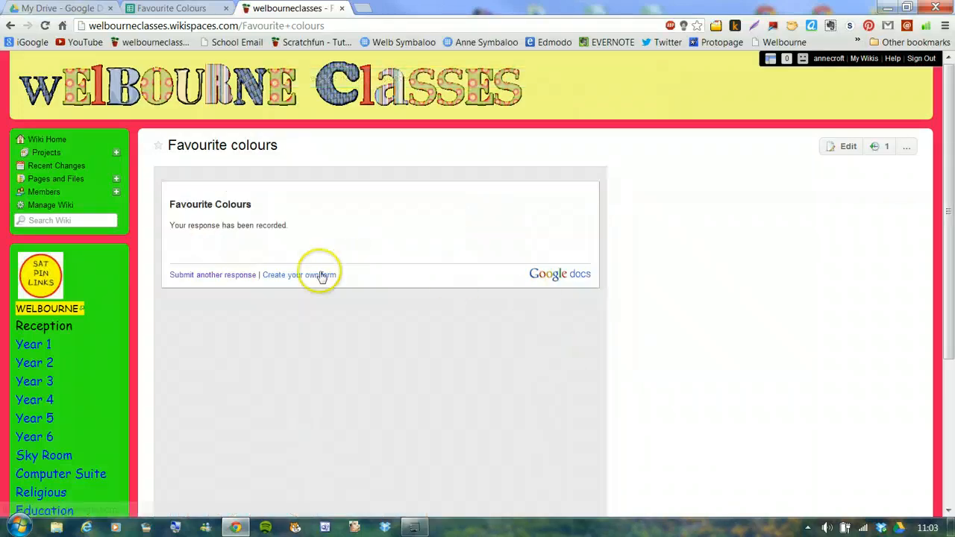
Step: Submit another response in the embedded form with yellow as the favourite colour, worn for sports
left_click(213, 275)
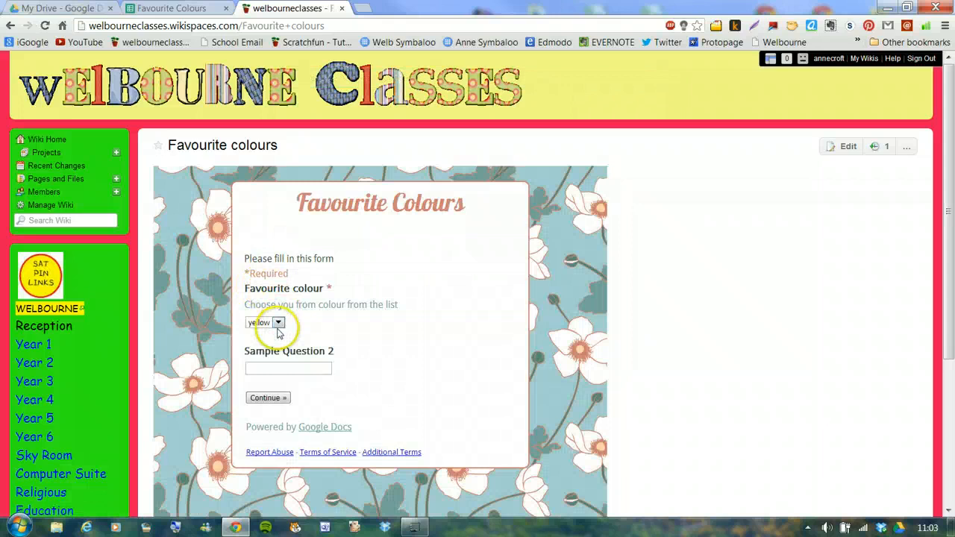
left_click(277, 324)
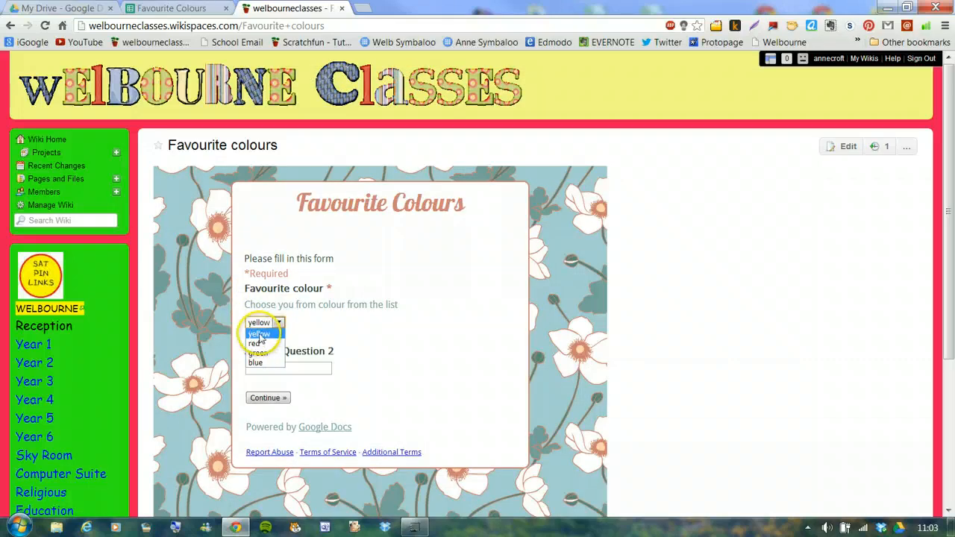
left_click(261, 335)
left_click(266, 398)
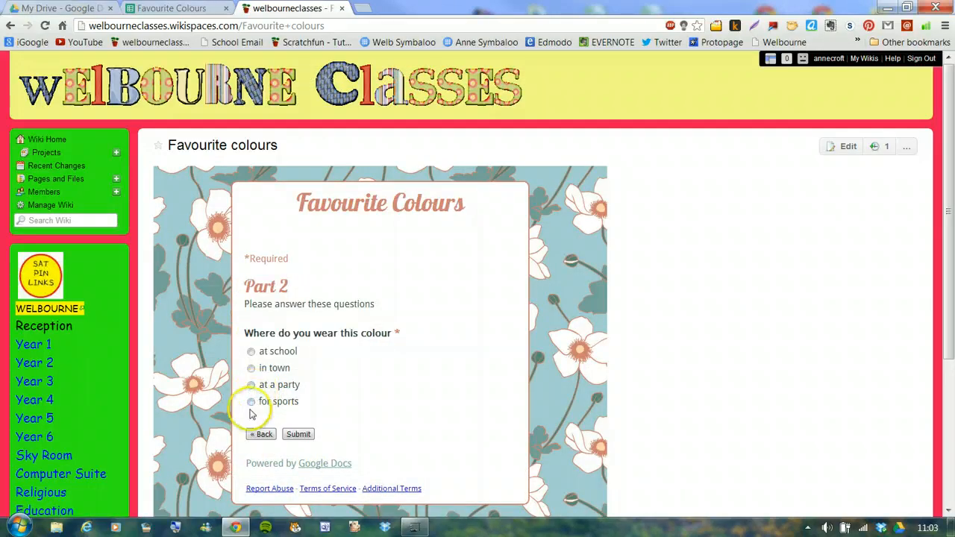
left_click(251, 404)
left_click(298, 439)
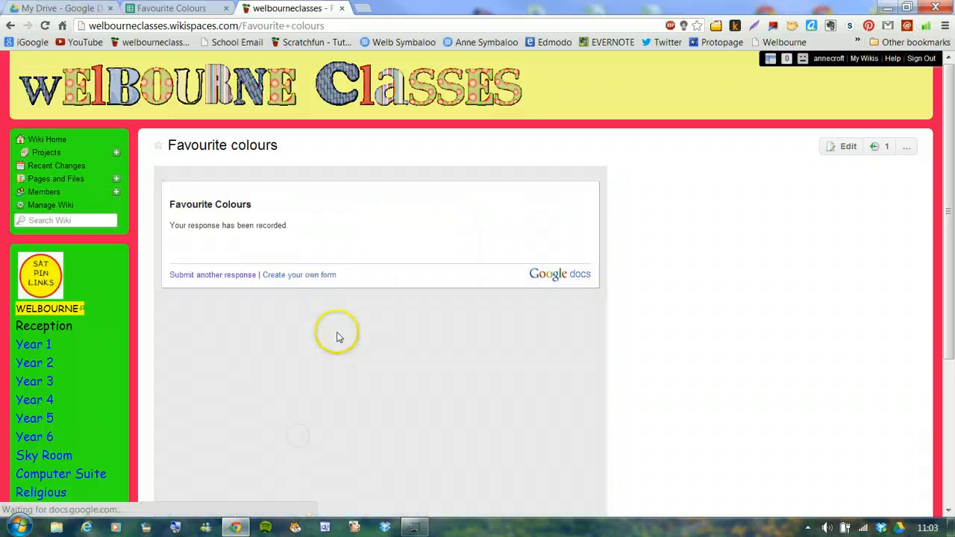
Step: Submit another response in the embedded form with blue as the favourite colour, worn at a party
left_click(214, 274)
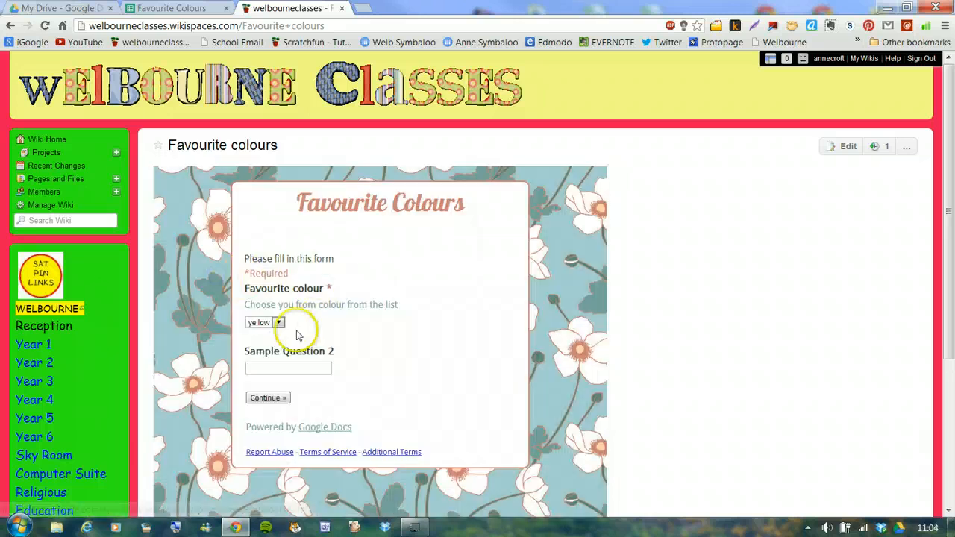
left_click(277, 323)
left_click(251, 363)
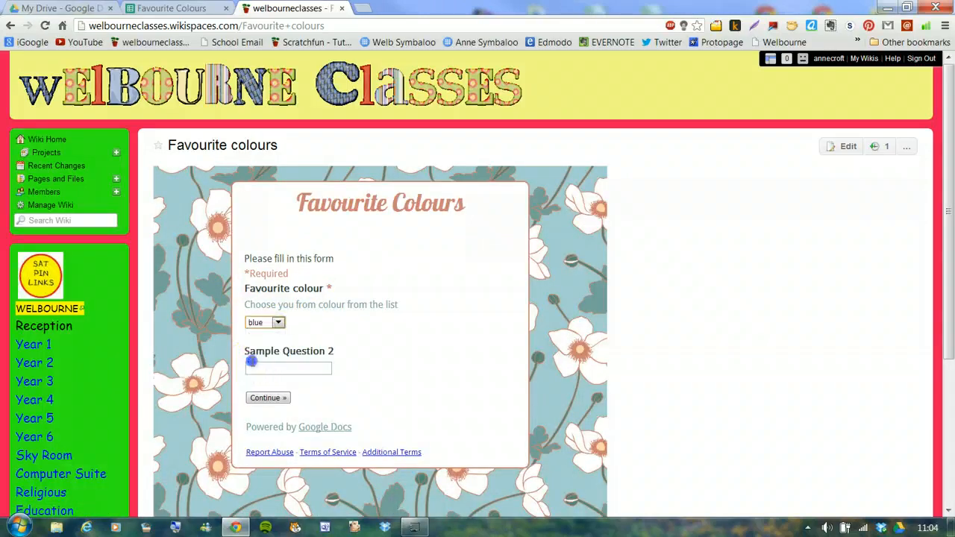
left_click(264, 397)
left_click(251, 385)
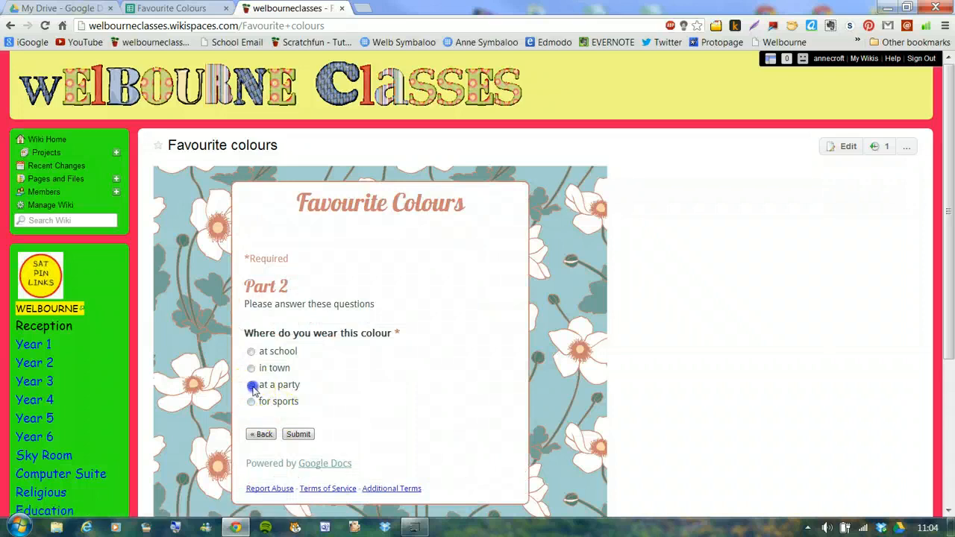
left_click(298, 434)
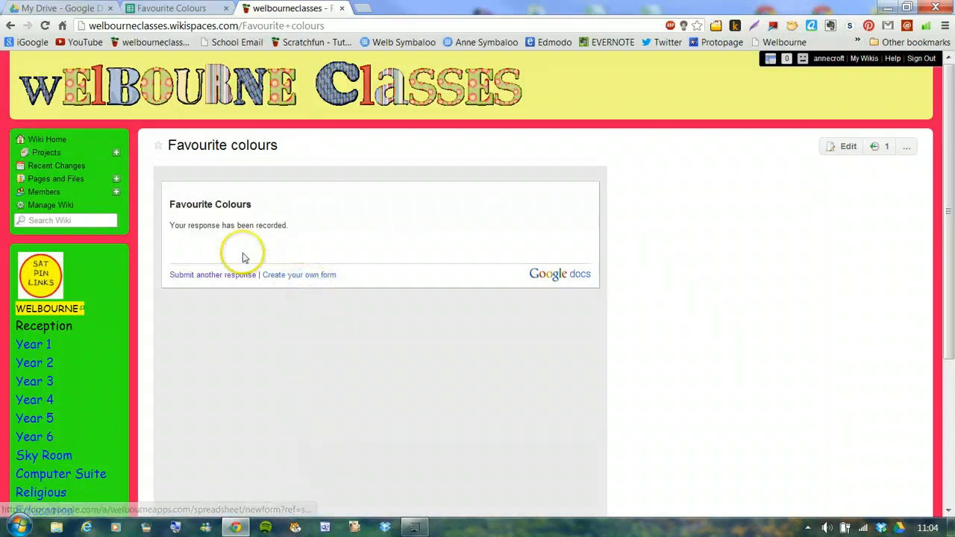
Step: Submit another response in the embedded form with yellow as the favourite colour, worn at school
left_click(210, 274)
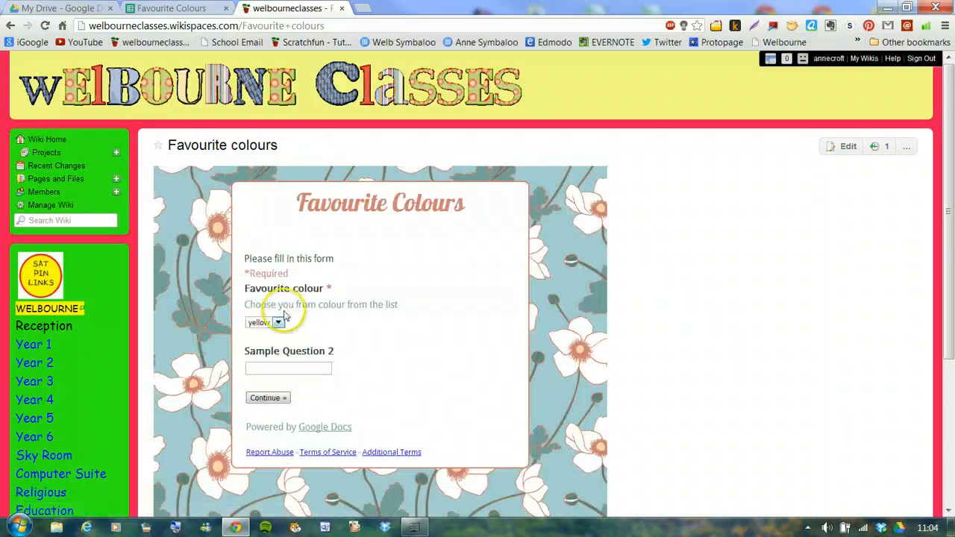
left_click(269, 398)
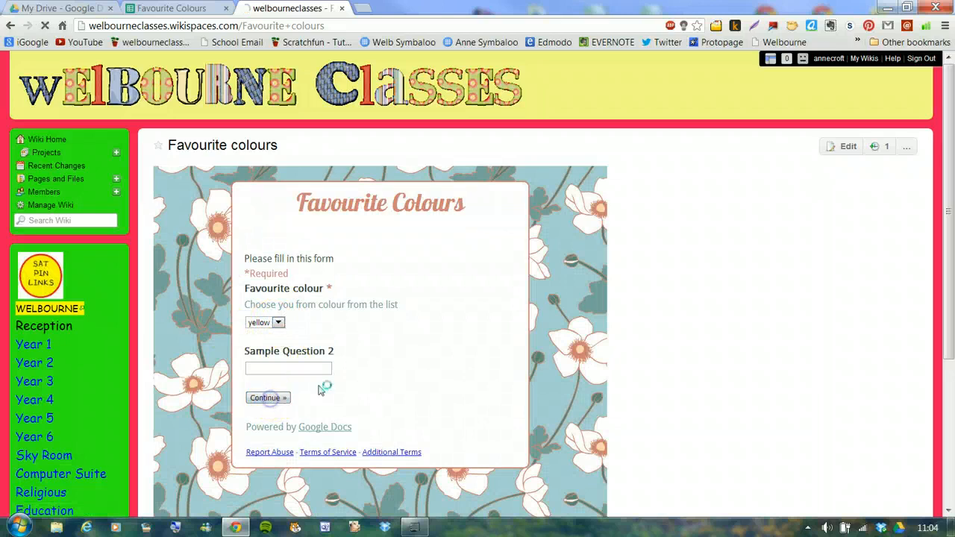
left_click(273, 351)
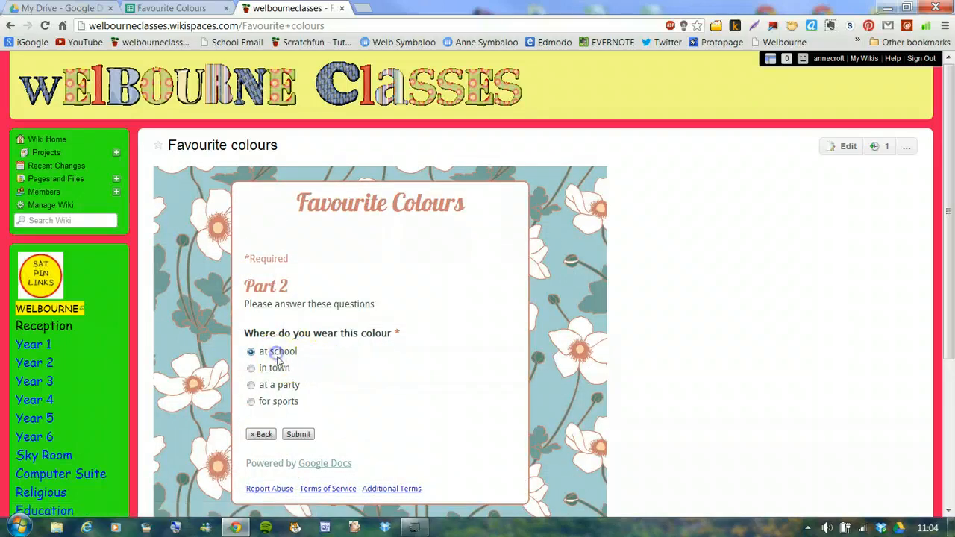
left_click(298, 437)
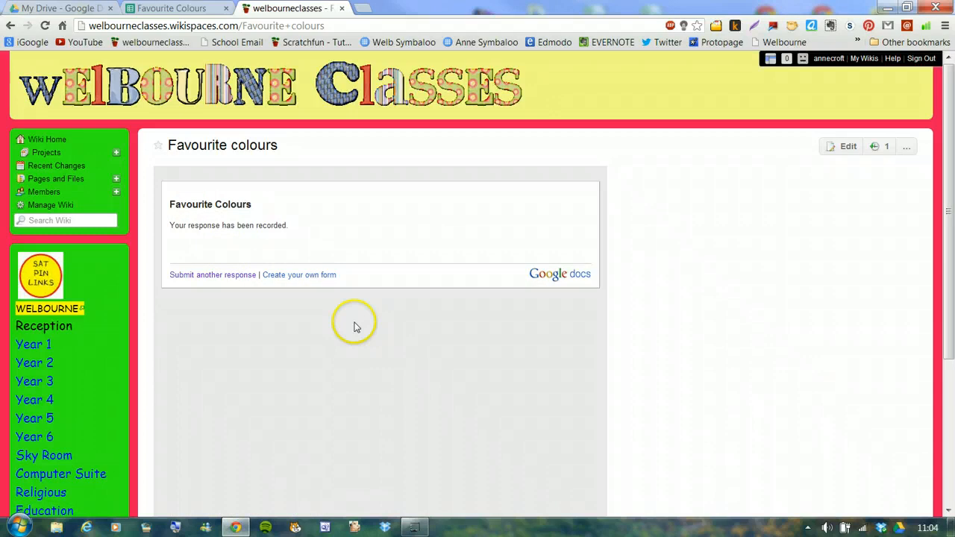
Step: Return to the Favourite Colours spreadsheet, open its form for editing, delete Sample Question 2 and save the form
left_click(179, 9)
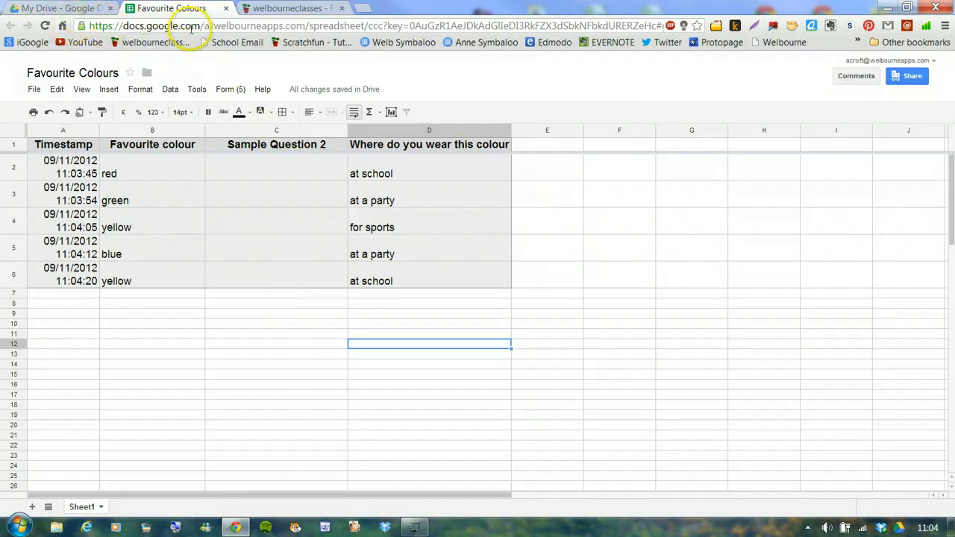
left_click(226, 88)
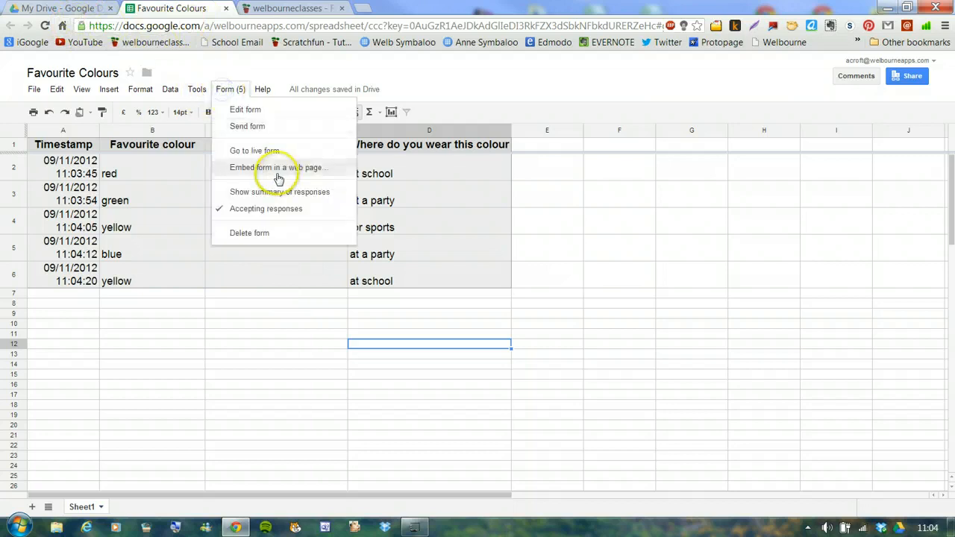
left_click(245, 109)
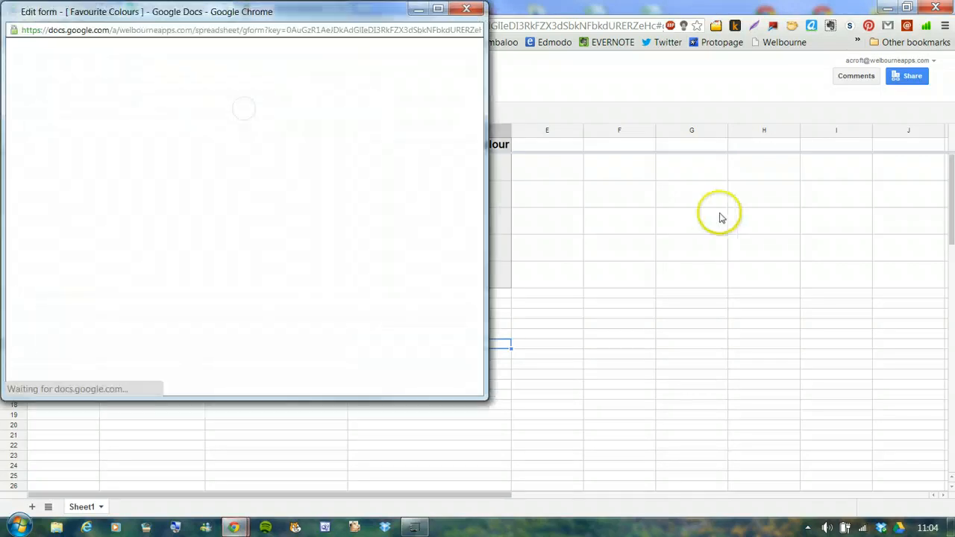
left_click(438, 12)
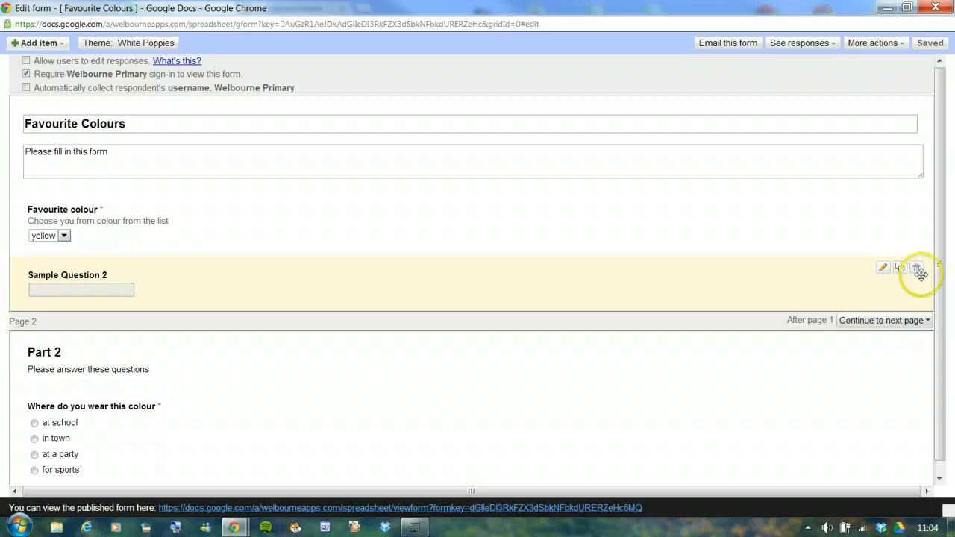
left_click(917, 268)
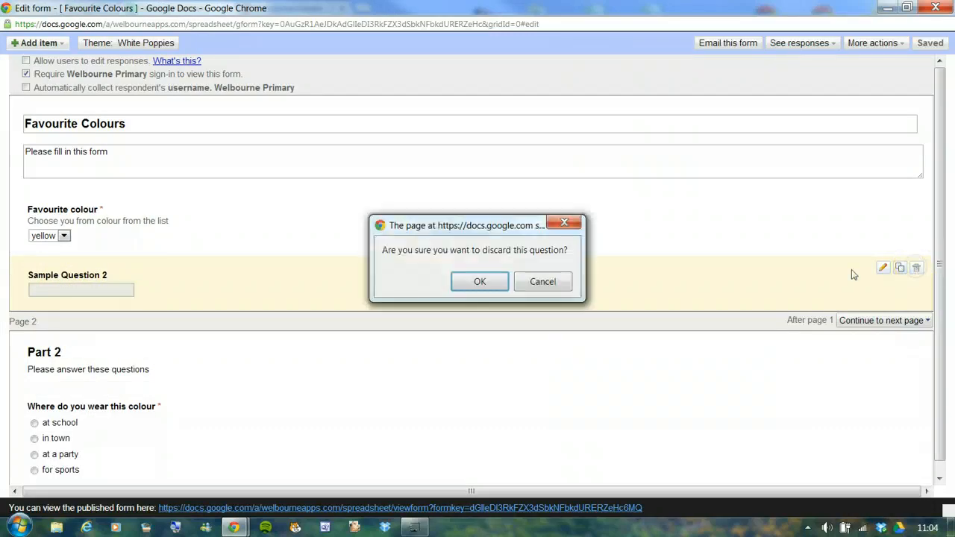
left_click(483, 282)
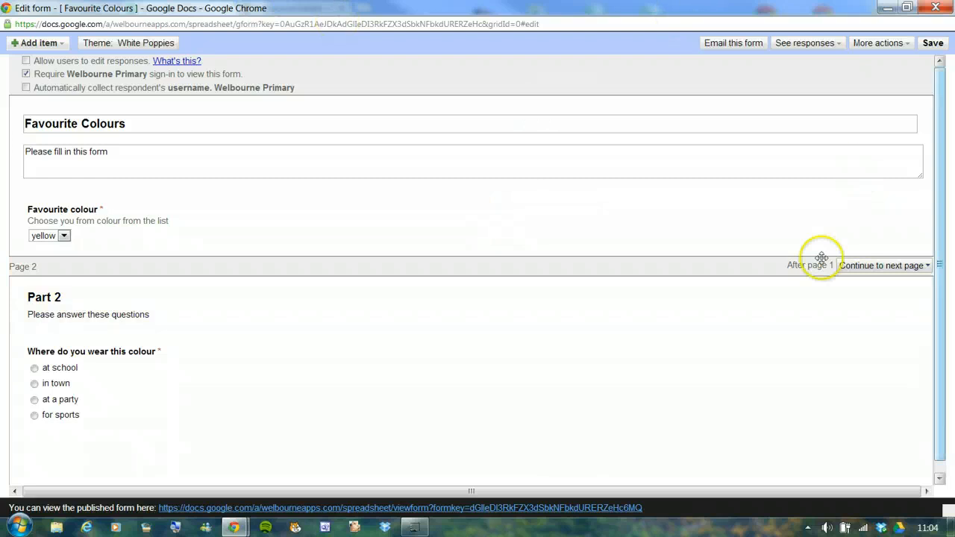
left_click(932, 43)
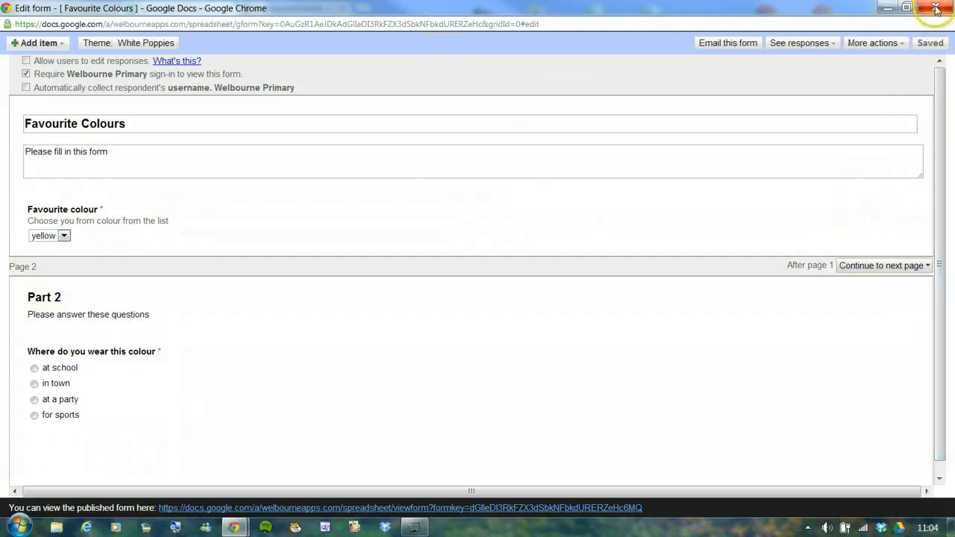
Step: Close the form editor and reload a blank response form on the class wiki page to check the edited survey
left_click(934, 12)
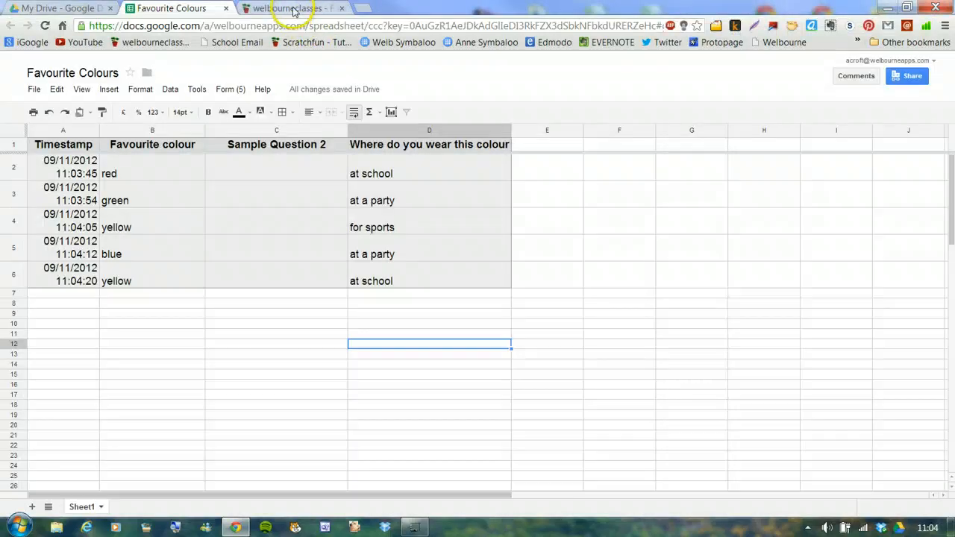
left_click(293, 8)
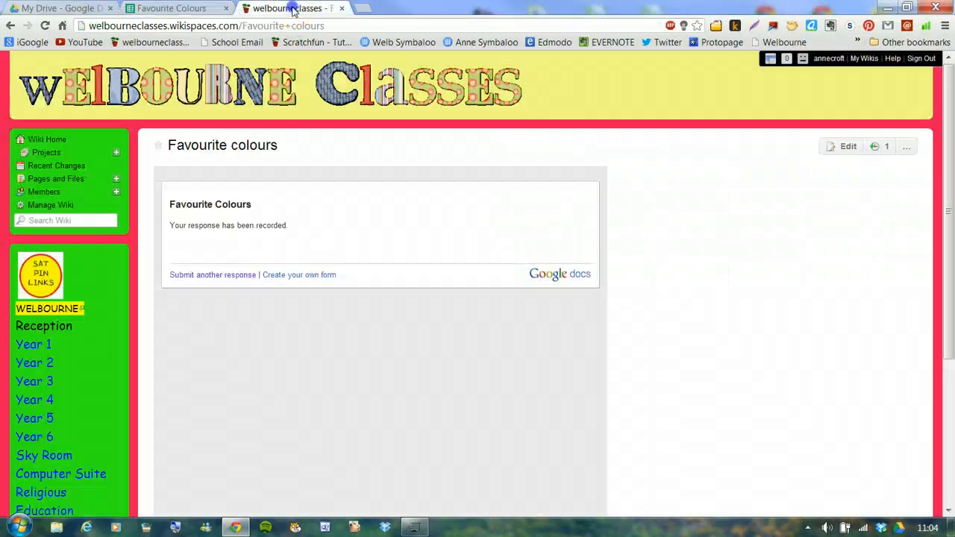
left_click(213, 274)
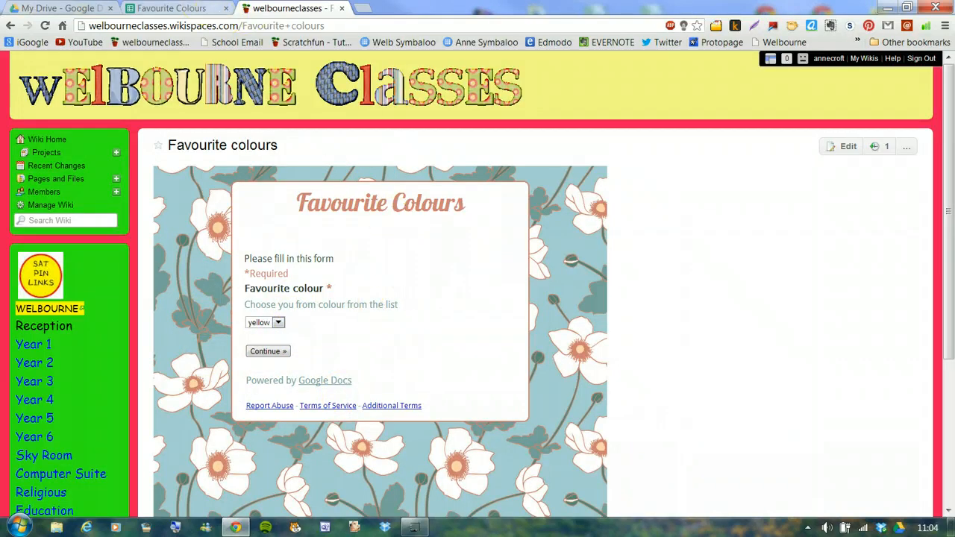
Step: Return to the Favourite Colours spreadsheet and enter =COUNTIF(B2:B6,"yellow") in cell B10 to count the yellow answers
left_click(194, 9)
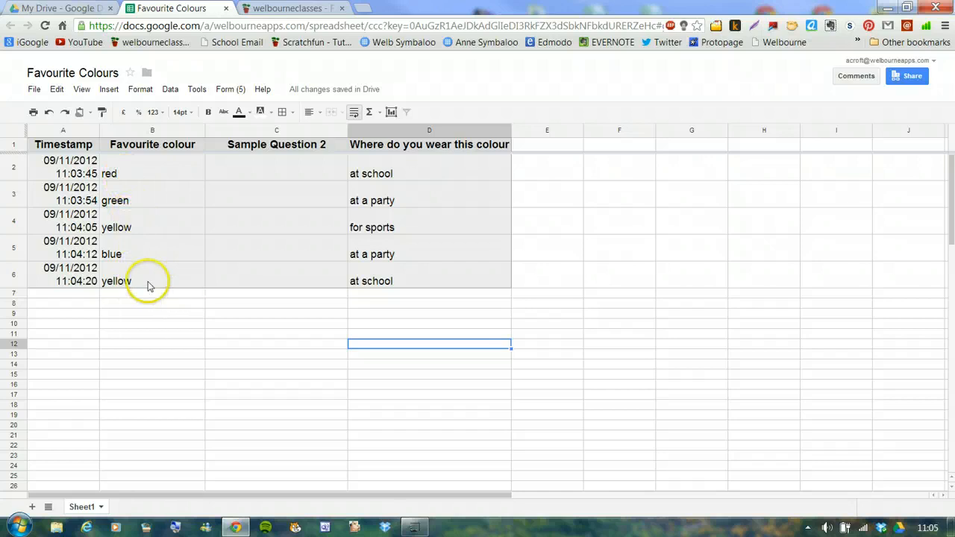
left_click(106, 327)
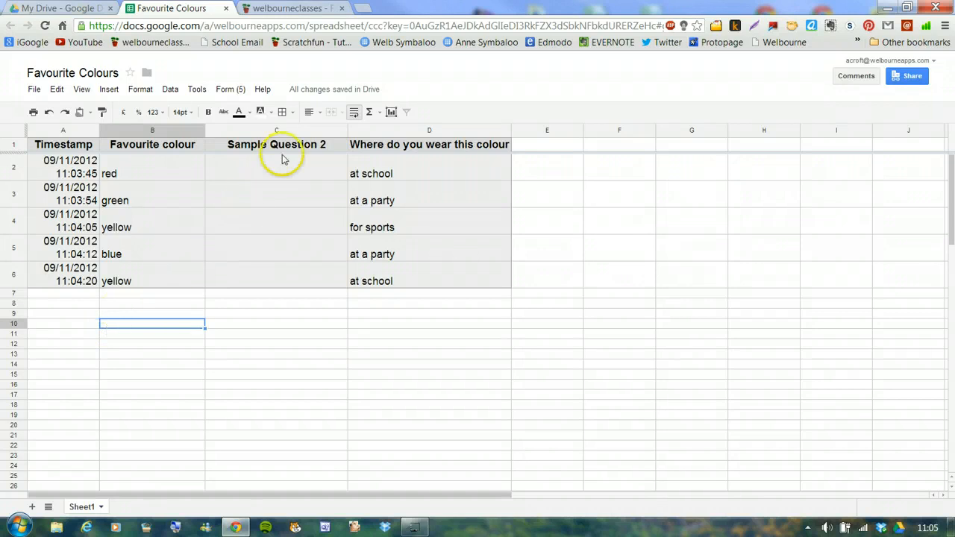
left_click(371, 114)
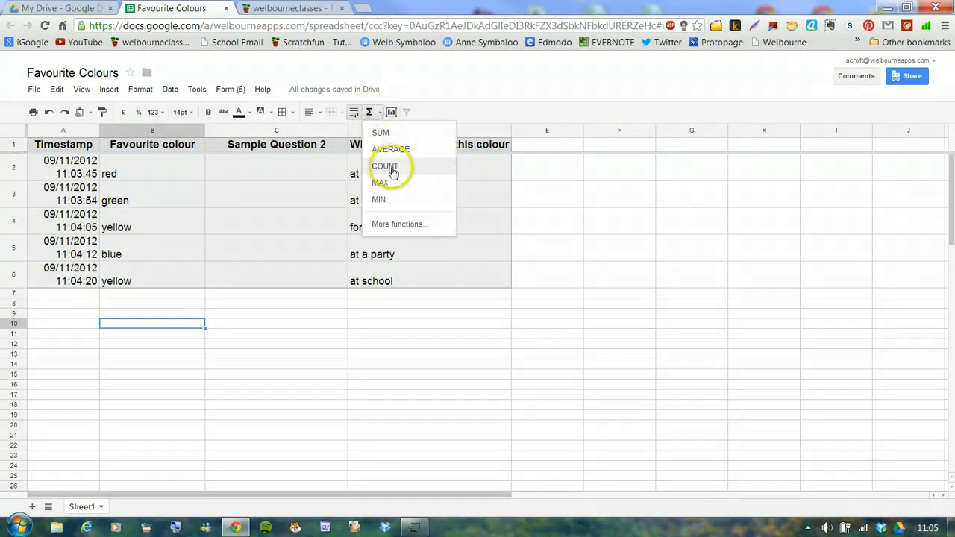
left_click(387, 165)
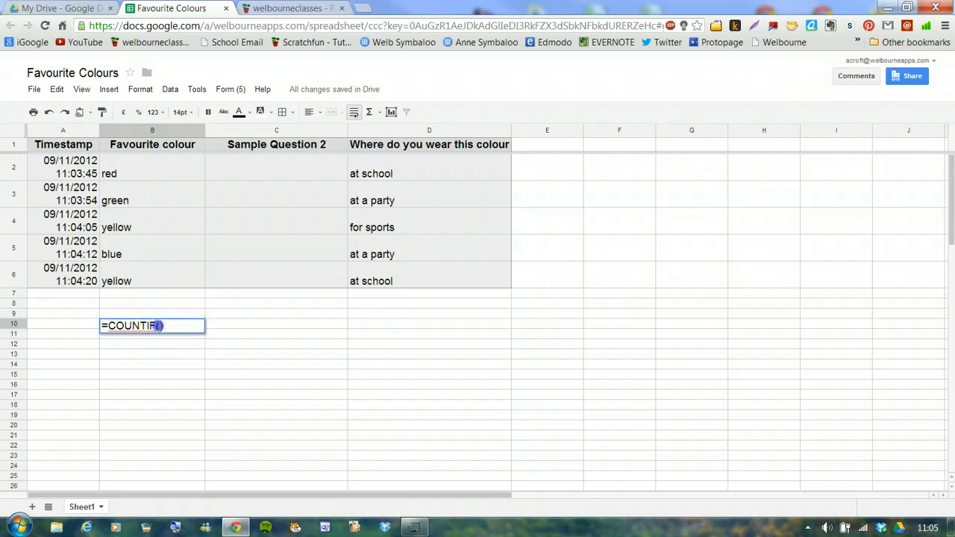
left_click(160, 325)
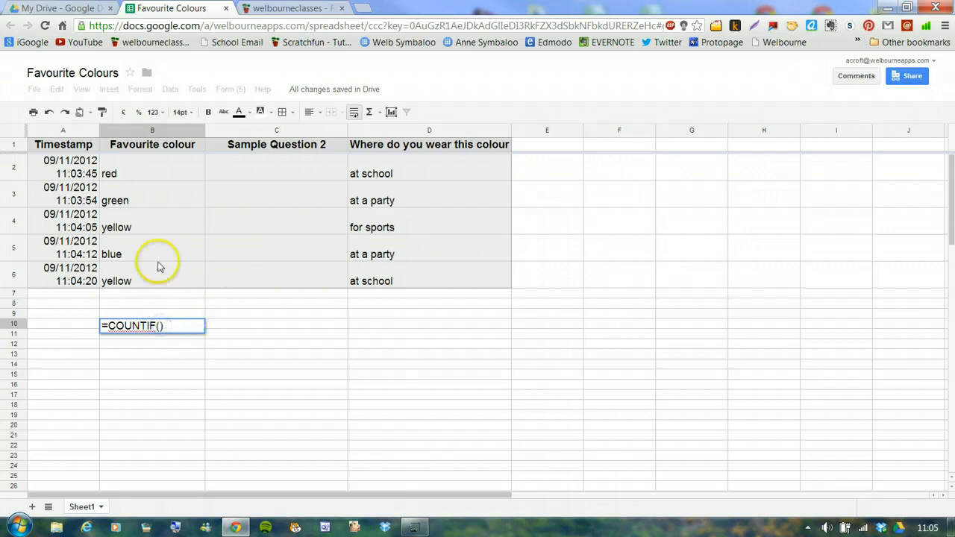
left_click_drag(168, 159, 187, 278)
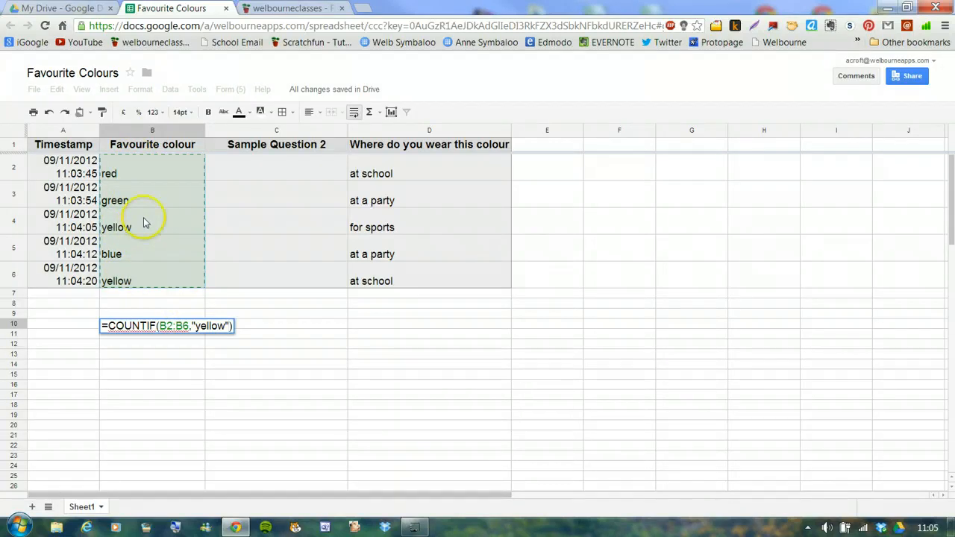
key("Return")
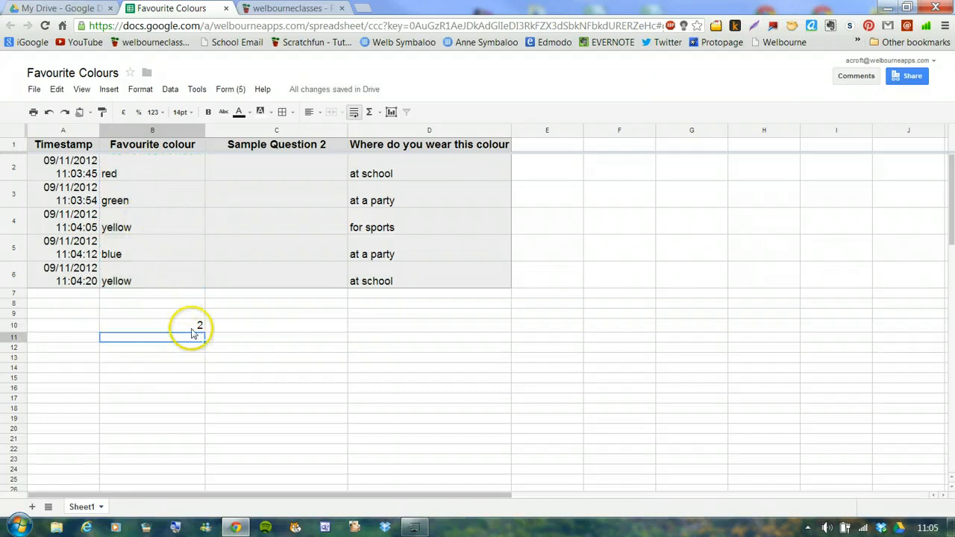
Step: Change the favourite colour in cell B5 to yellow to test the count formula
left_click(115, 258)
type("yellow")
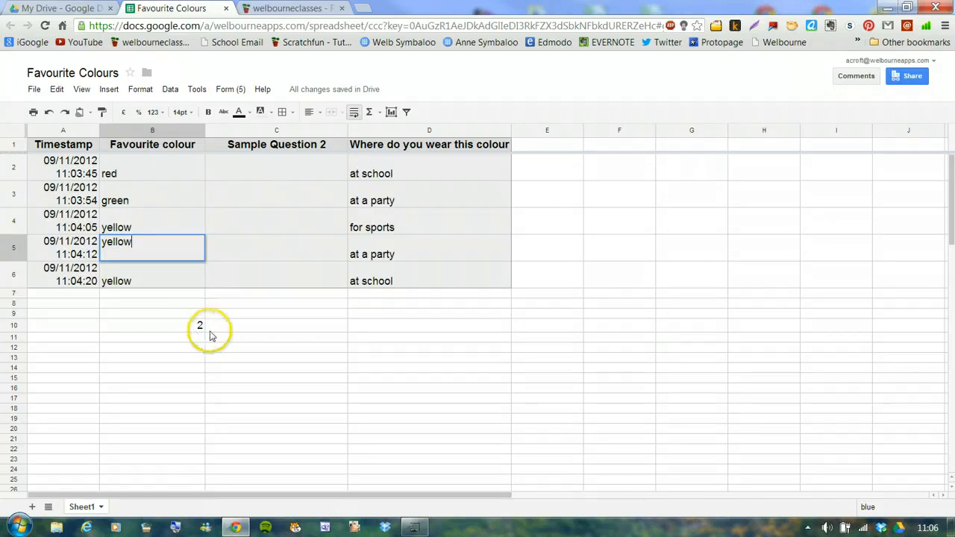
key("Return")
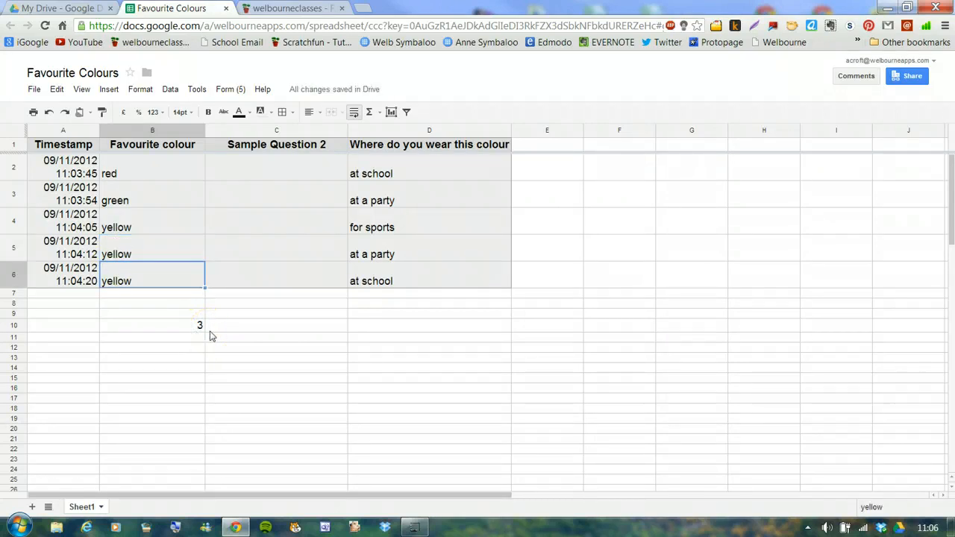